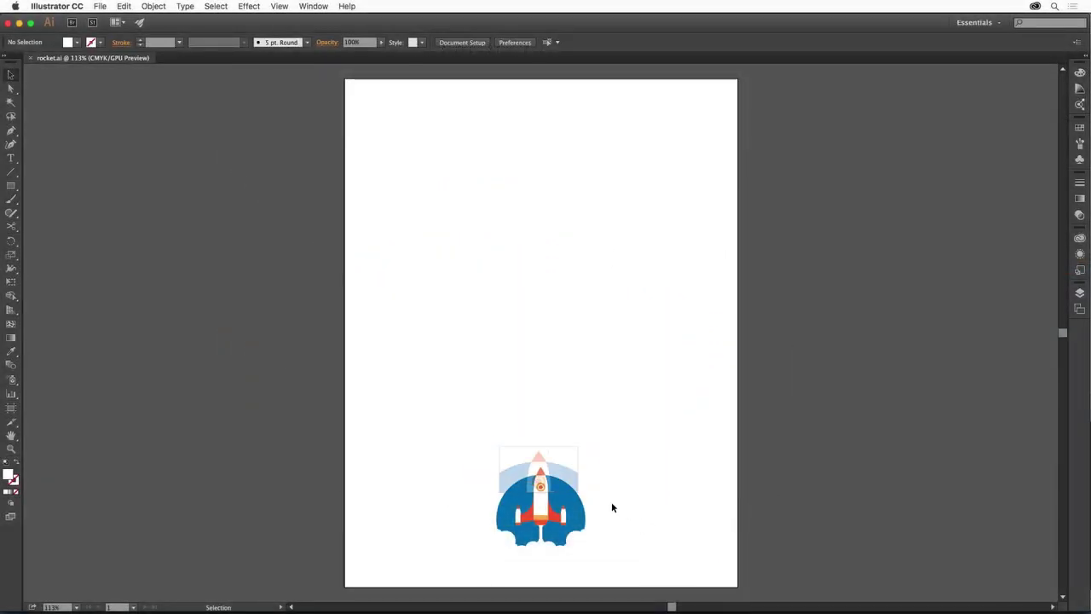
# Scale the rocket up to fill the page, place mountain.psd under the New Horizons header, and move the yellow icon onto the red header.
pyautogui.click(566, 495)
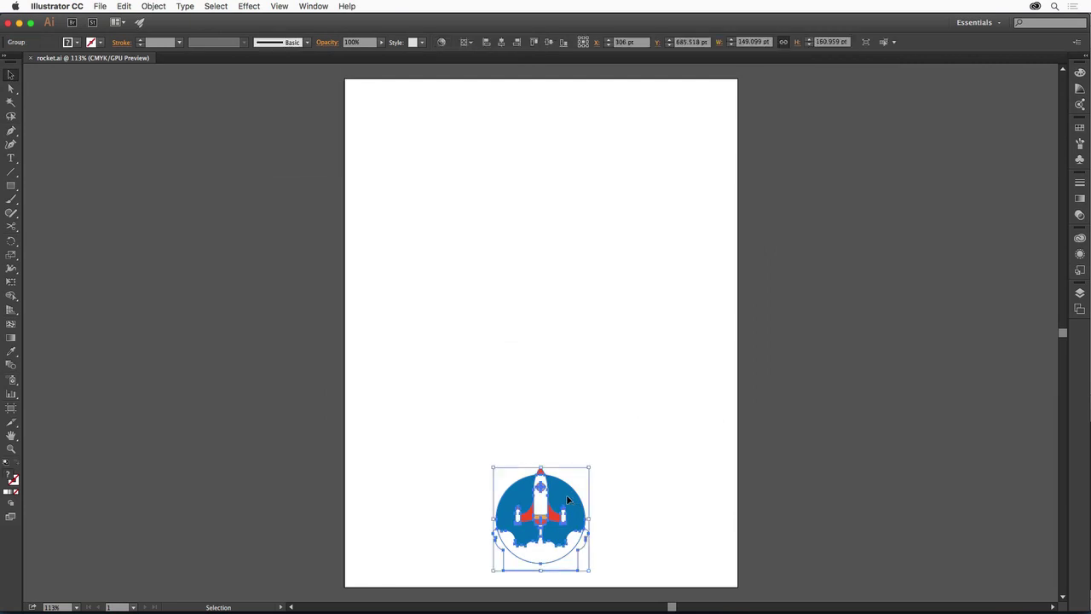
pyautogui.moveTo(540, 468); pyautogui.dragTo(547, 168)
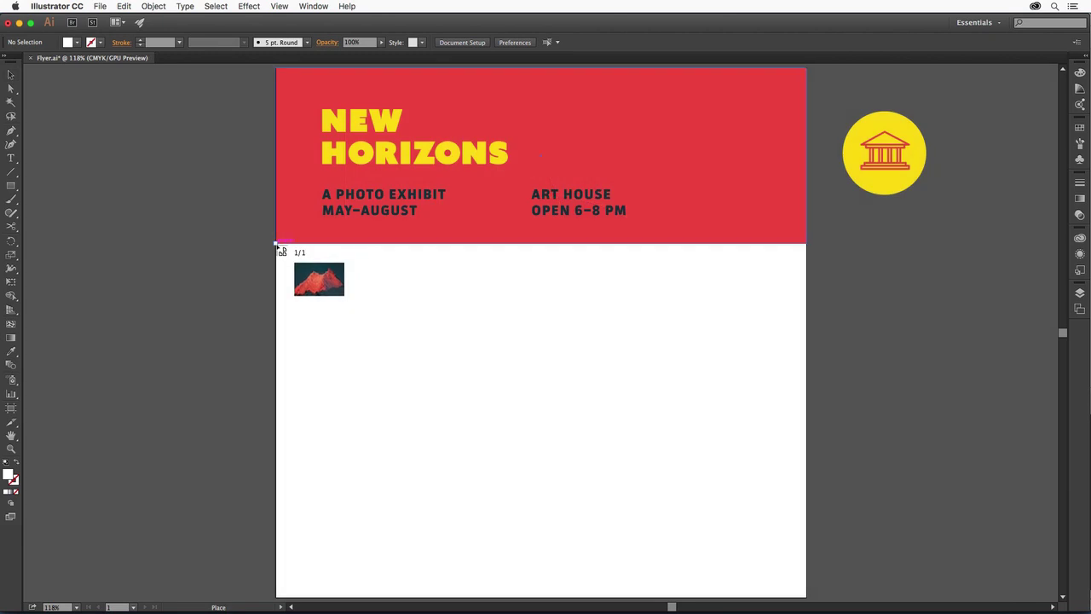
pyautogui.click(277, 244)
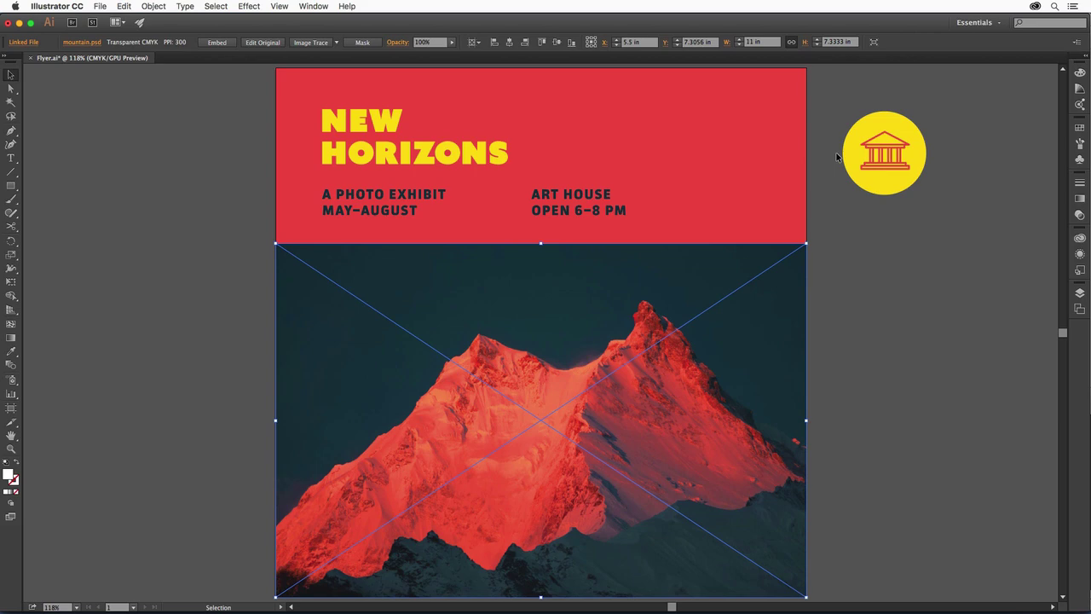
pyautogui.moveTo(850, 154); pyautogui.dragTo(708, 144)
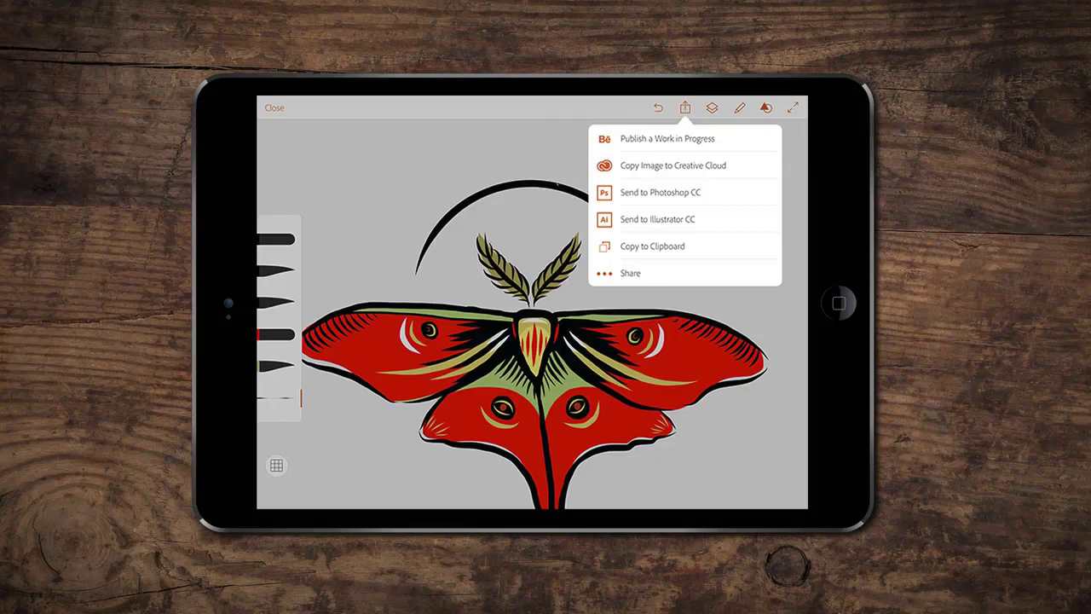
# Share the red moth drawing to Illustrator CC.
pyautogui.click(718, 220)
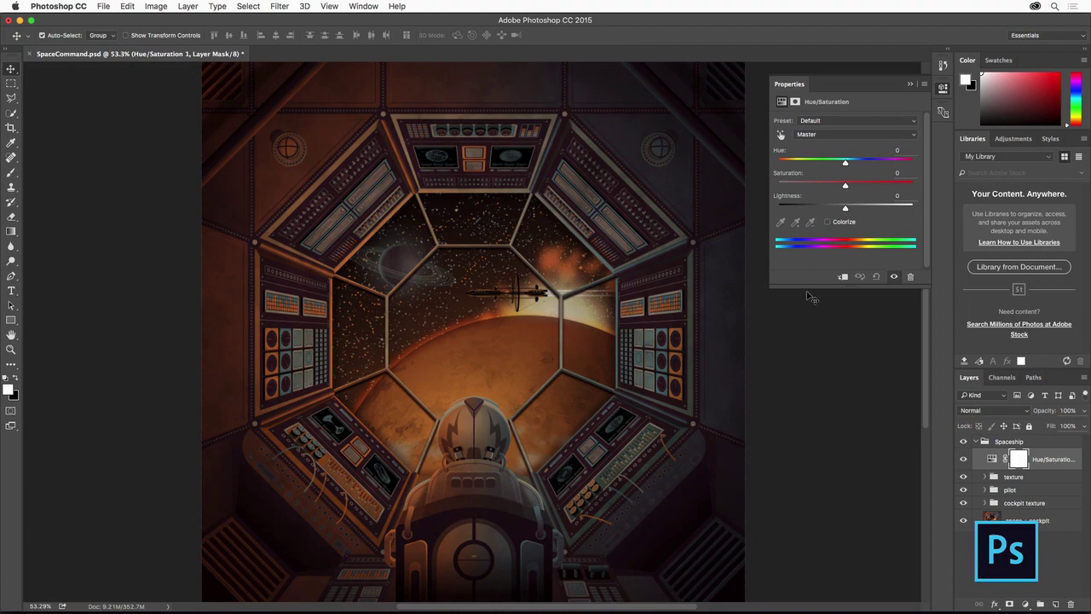
# Set Hue/Saturation to +45, add the Spaceship group to CC Libraries, and place it on the newsletter's left page.
pyautogui.moveTo(873, 187); pyautogui.dragTo(875, 186)
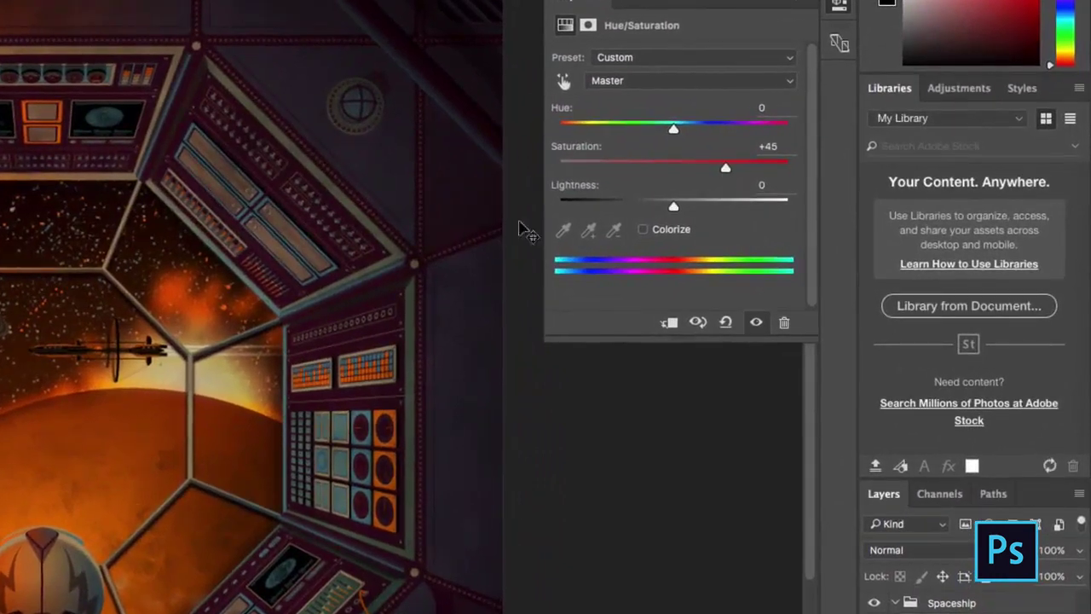
pyautogui.moveTo(446, 292); pyautogui.dragTo(933, 247)
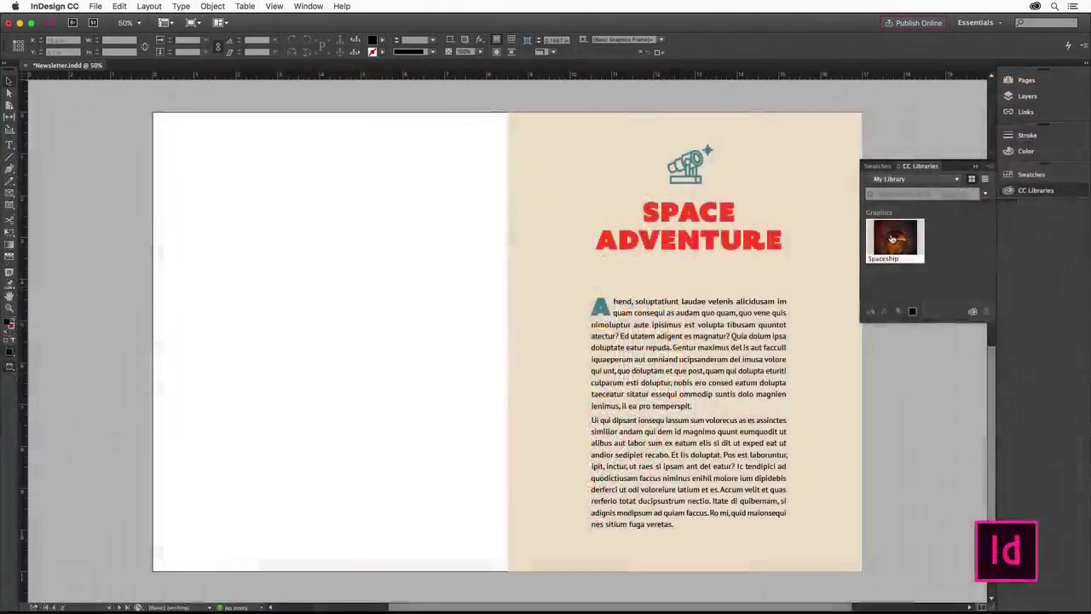
pyautogui.moveTo(891, 239); pyautogui.dragTo(662, 243)
pyautogui.moveTo(386, 352); pyautogui.dragTo(384, 353)
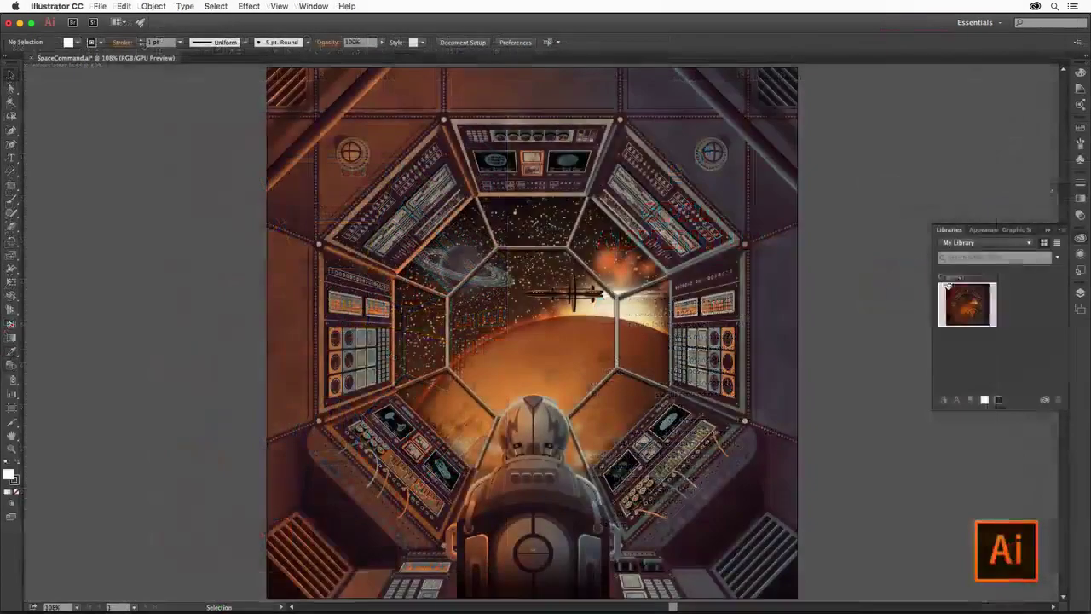
# Search Adobe Stock for 'space astronaut' and fill the What's Next curved shape with red.
pyautogui.write('space astronaut')
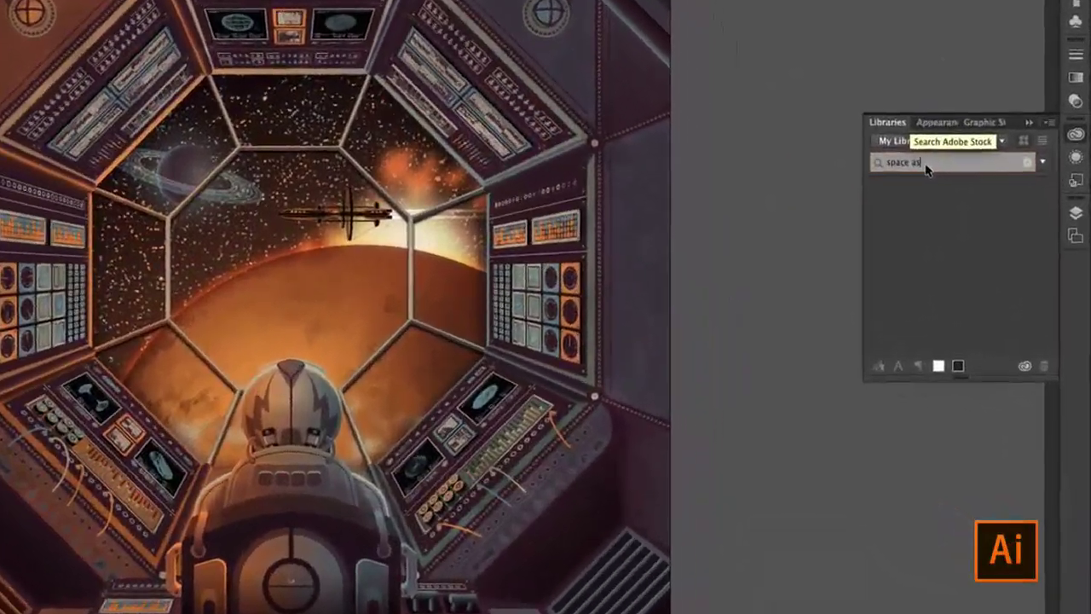
pyautogui.press('Return')
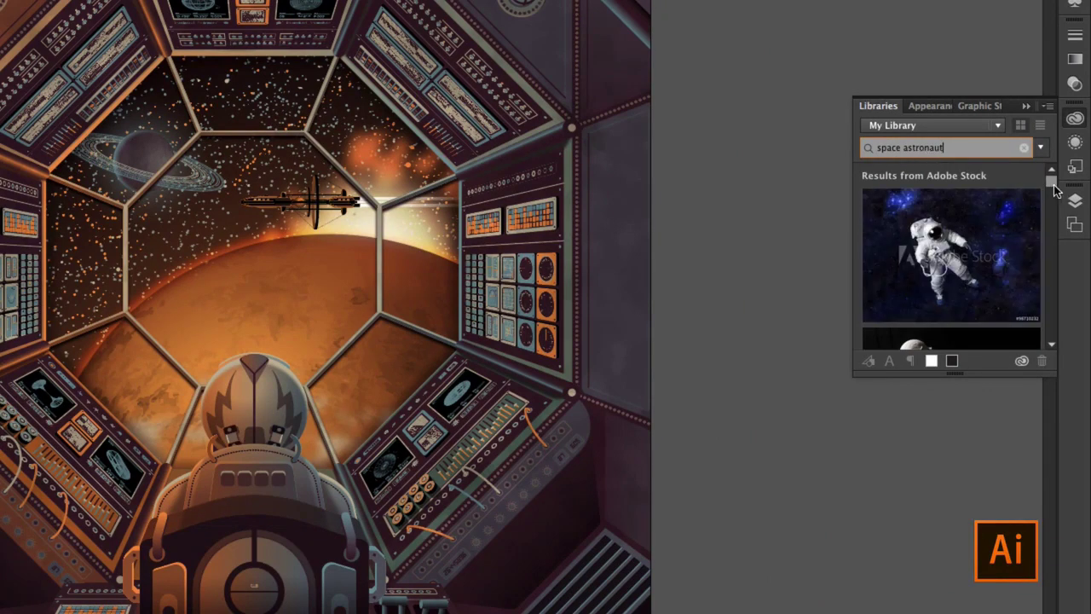
pyautogui.moveTo(1051, 183); pyautogui.dragTo(1052, 225)
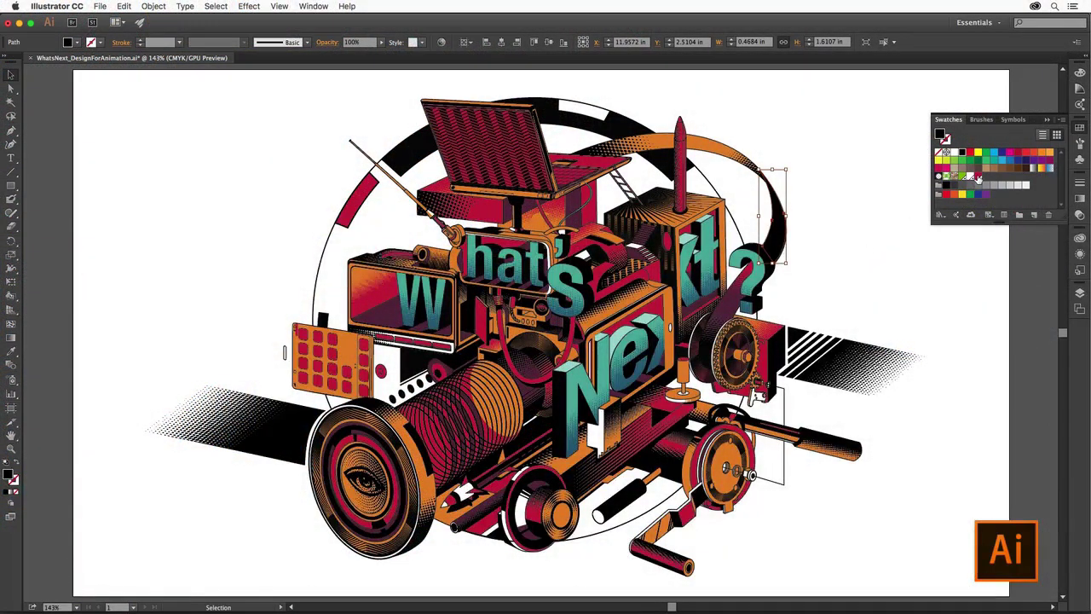
pyautogui.click(977, 176)
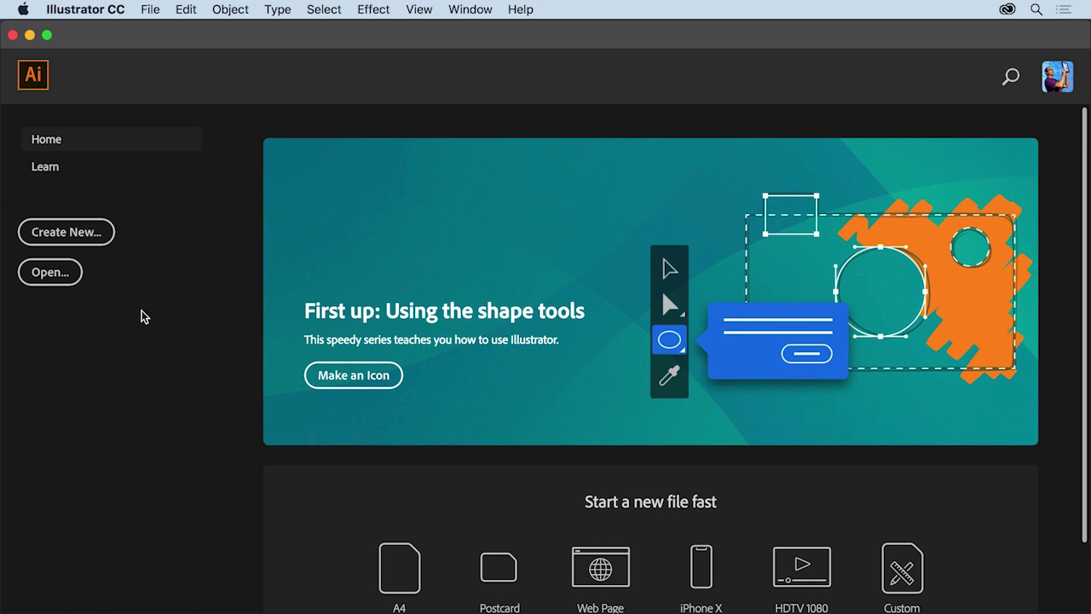
# Open Tour1.ai through File > Open.
pyautogui.click(150, 10)
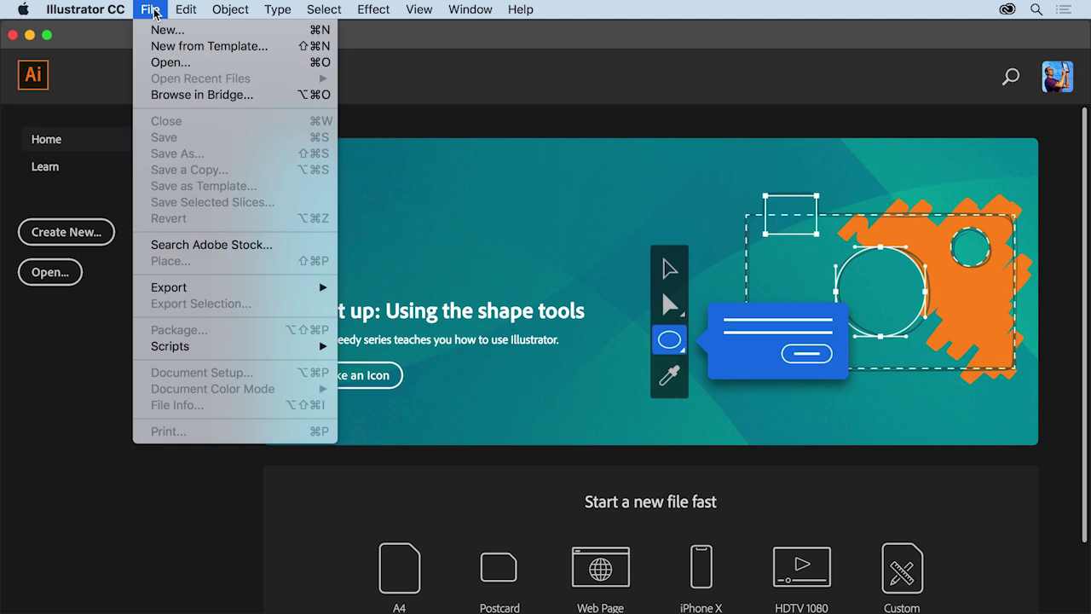
pyautogui.click(196, 65)
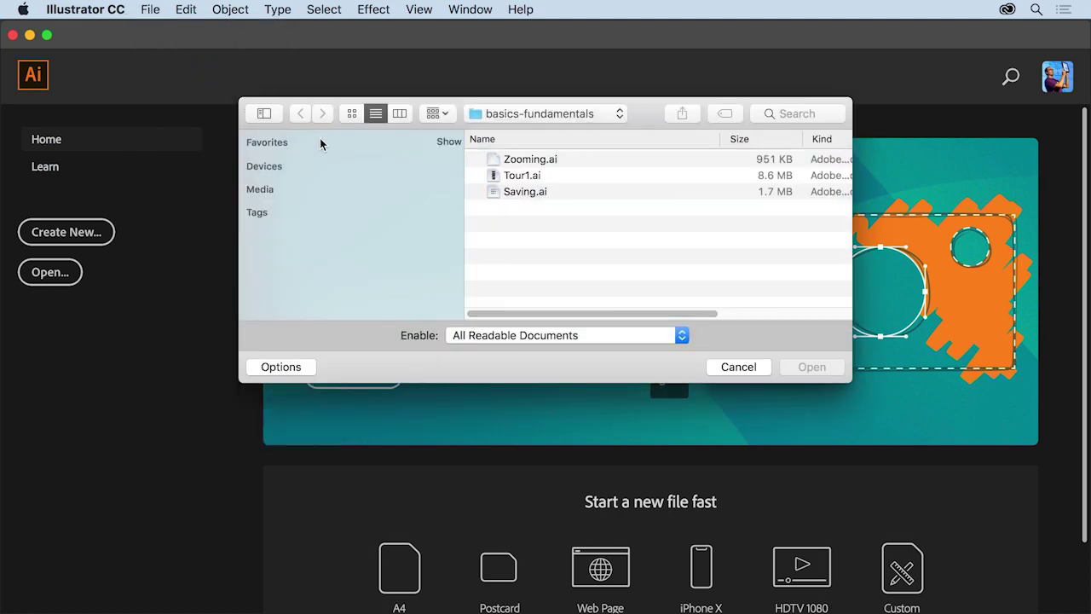
pyautogui.click(554, 178)
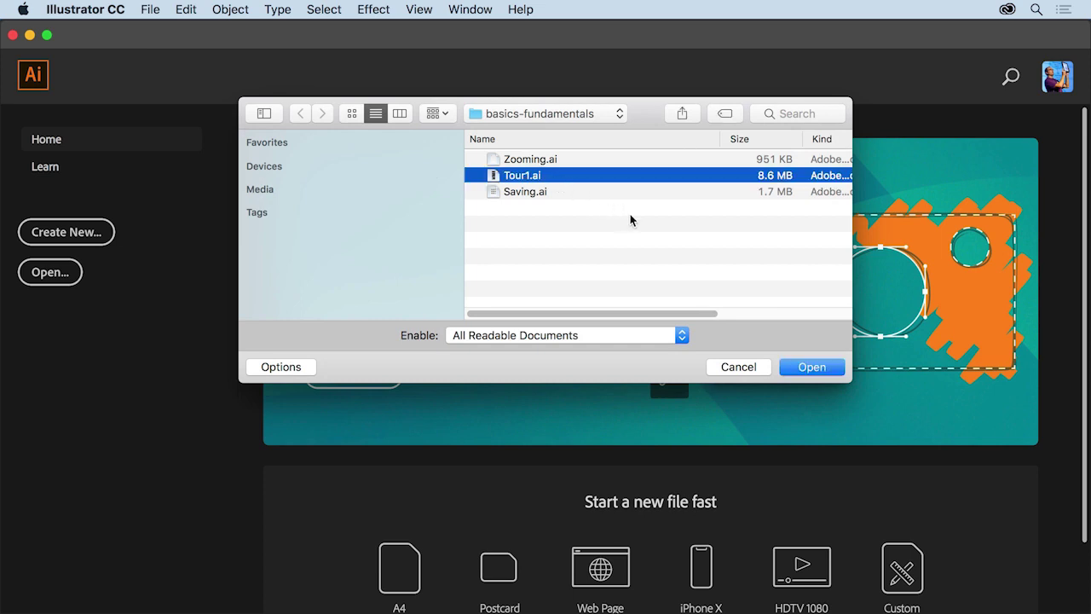
pyautogui.click(827, 372)
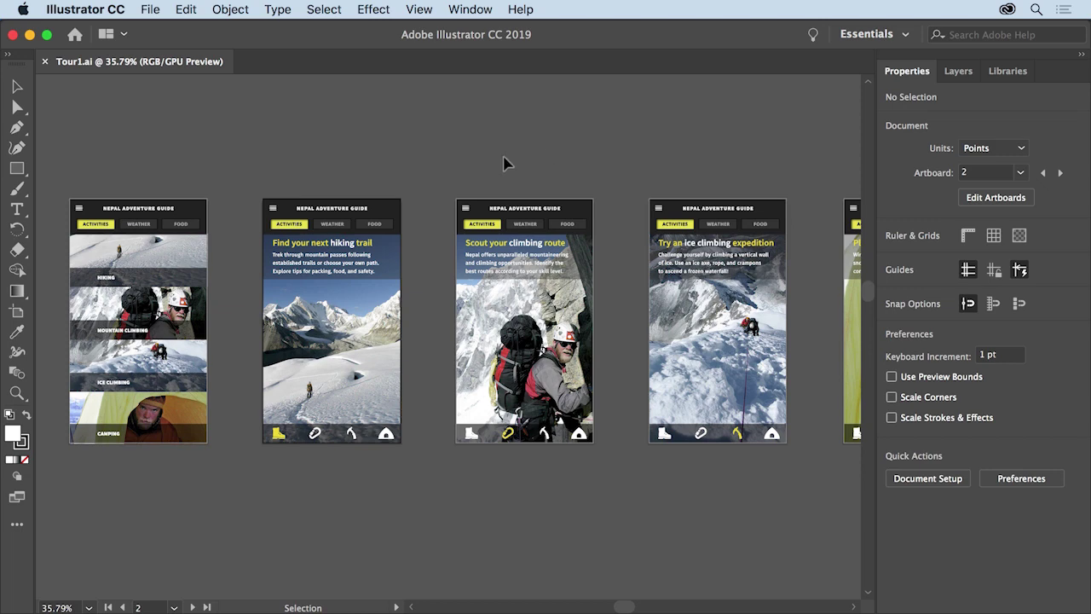
# Use View > Fit All in Window to show the five Nepal Adventure Guide artboards.
pyautogui.click(431, 10)
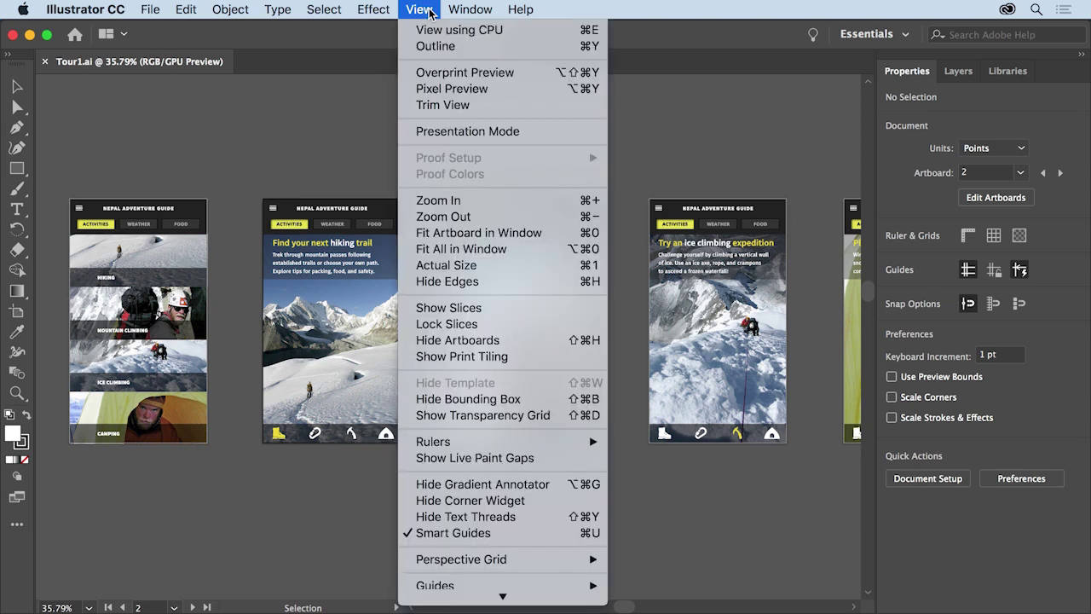
pyautogui.click(507, 249)
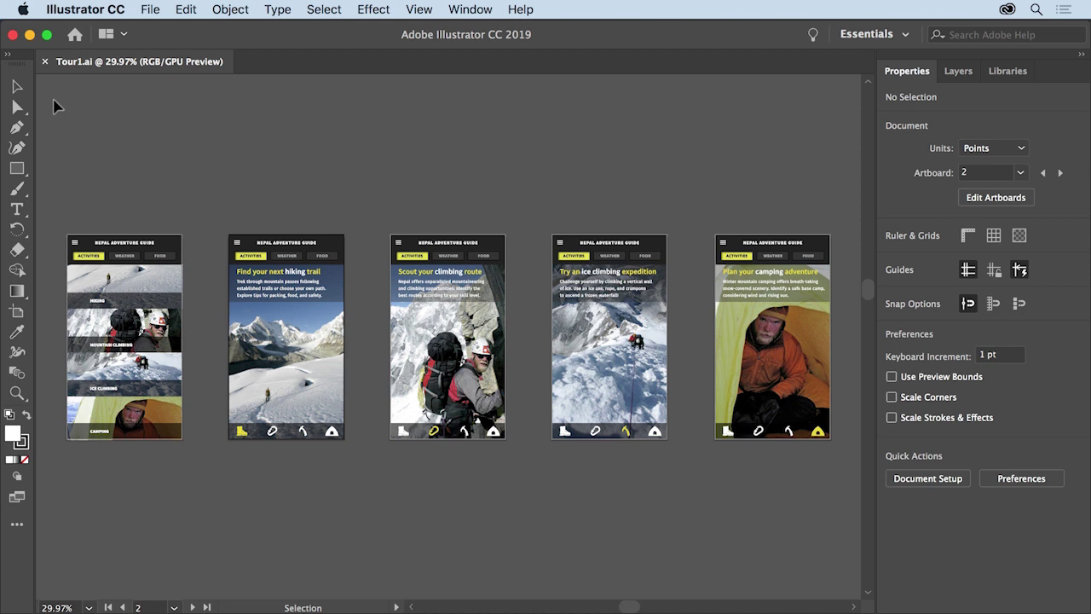
# Pick the Ellipse Tool from the Rectangle tool's flyout.
pyautogui.click(23, 173)
pyautogui.click(19, 170)
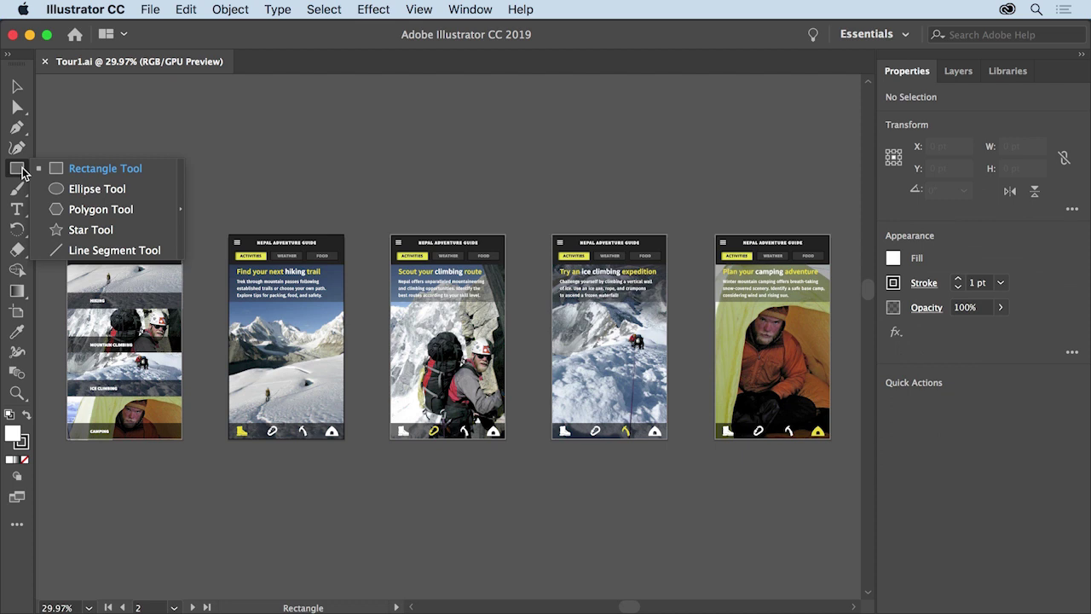
pyautogui.click(132, 195)
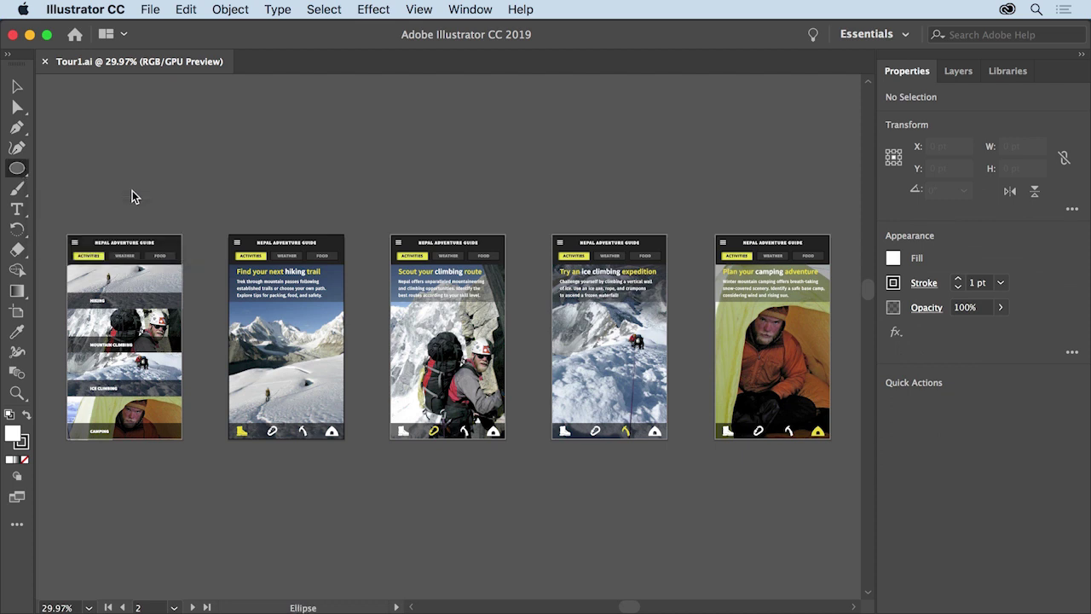
# Select the artboard 2 header bar and change its fill from black to a grey swatch.
pyautogui.click(19, 88)
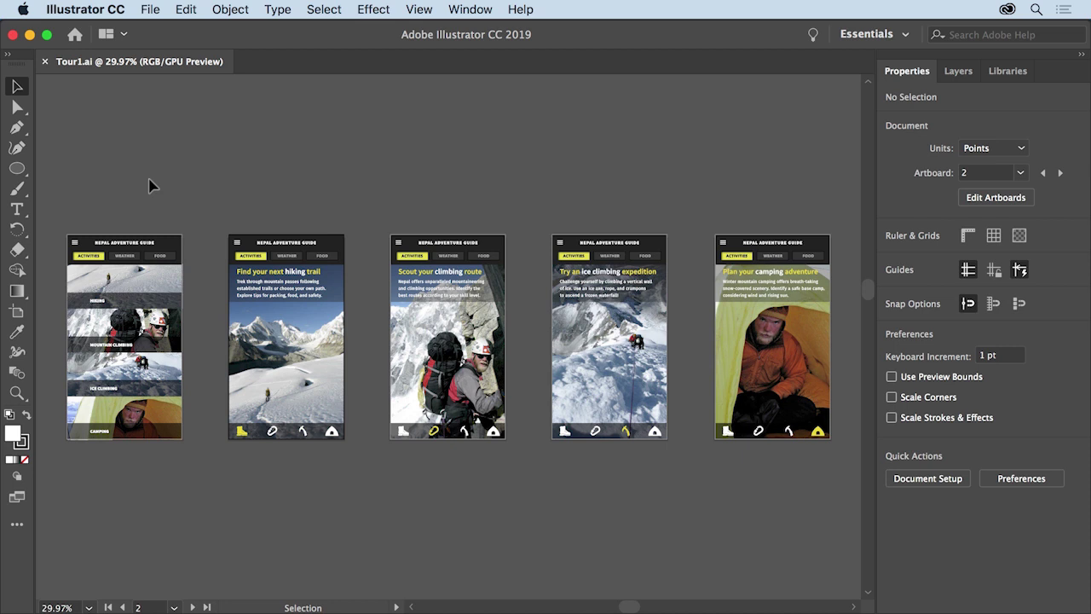
pyautogui.click(339, 247)
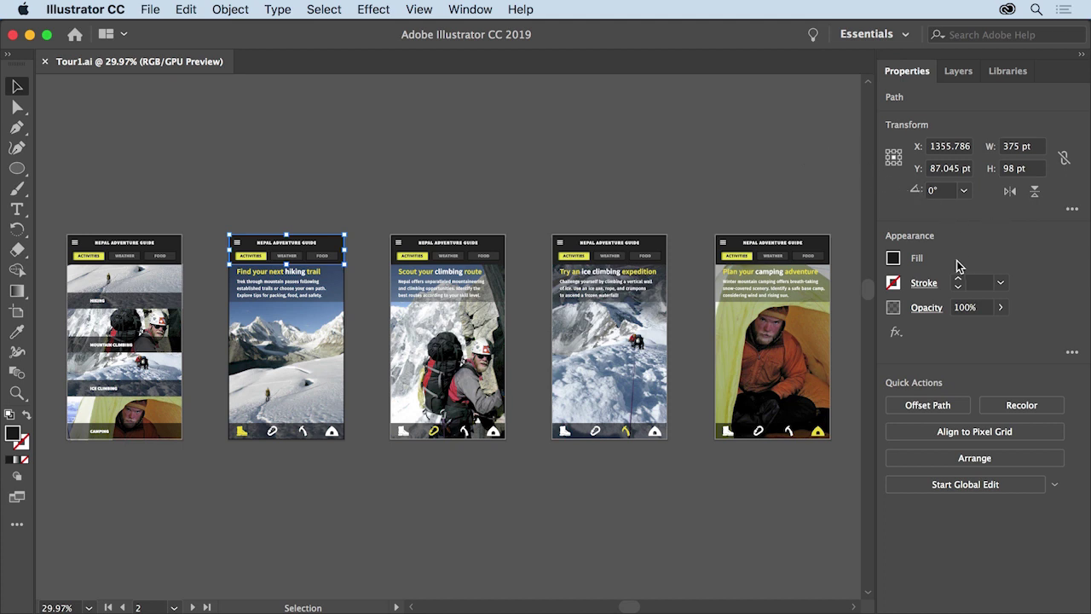
pyautogui.click(892, 259)
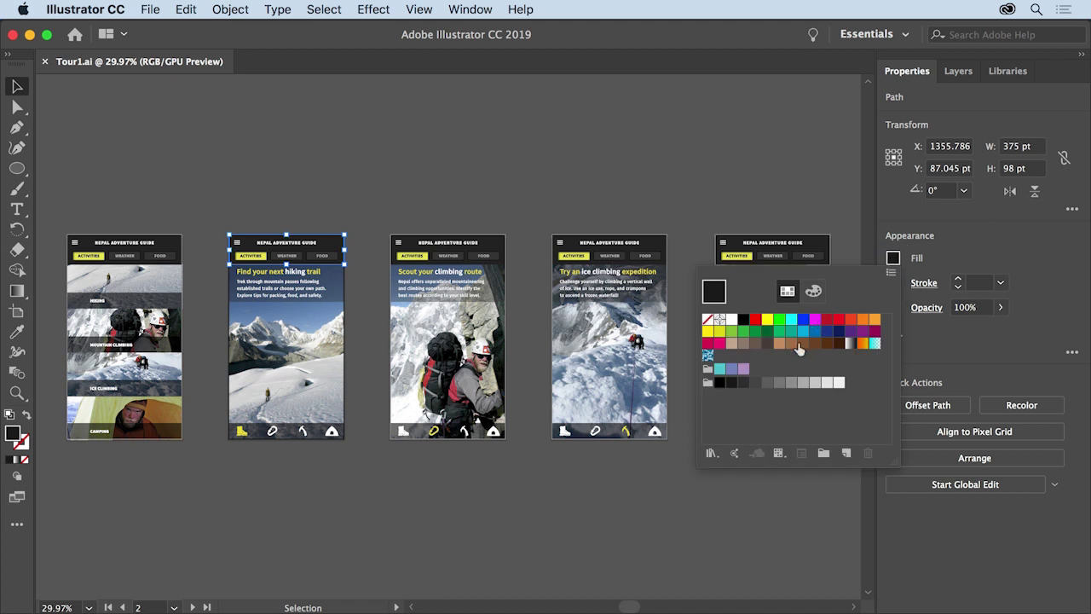
pyautogui.click(778, 386)
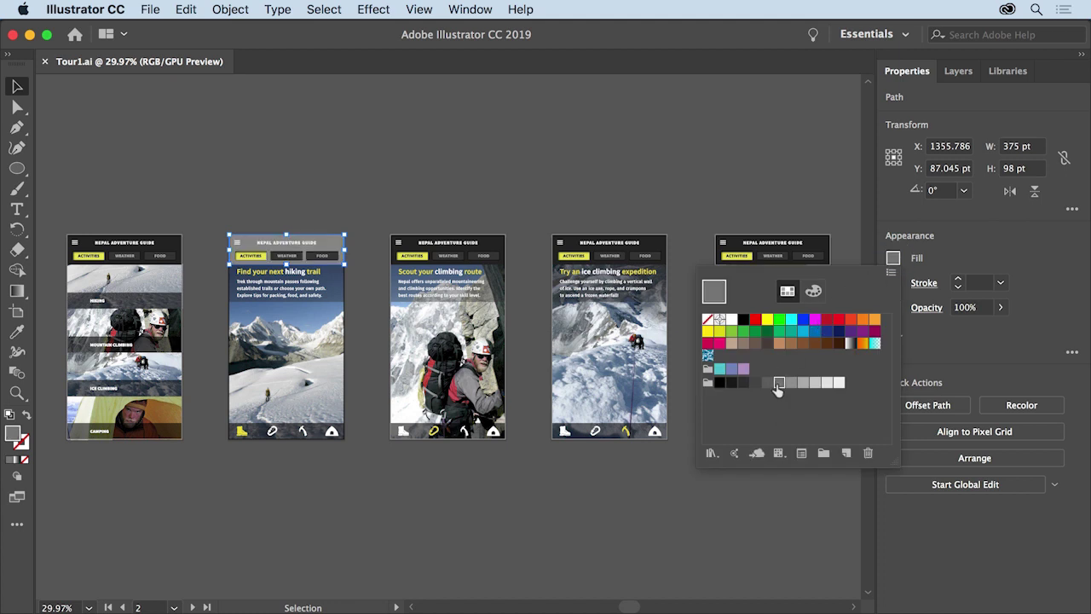
pyautogui.press('Escape')
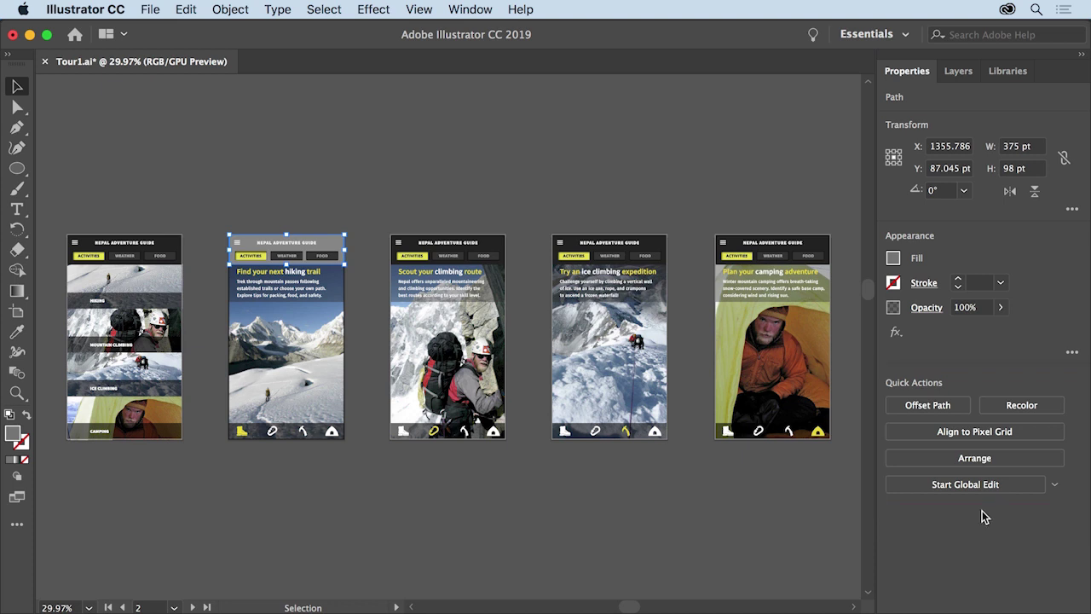
pyautogui.click(929, 284)
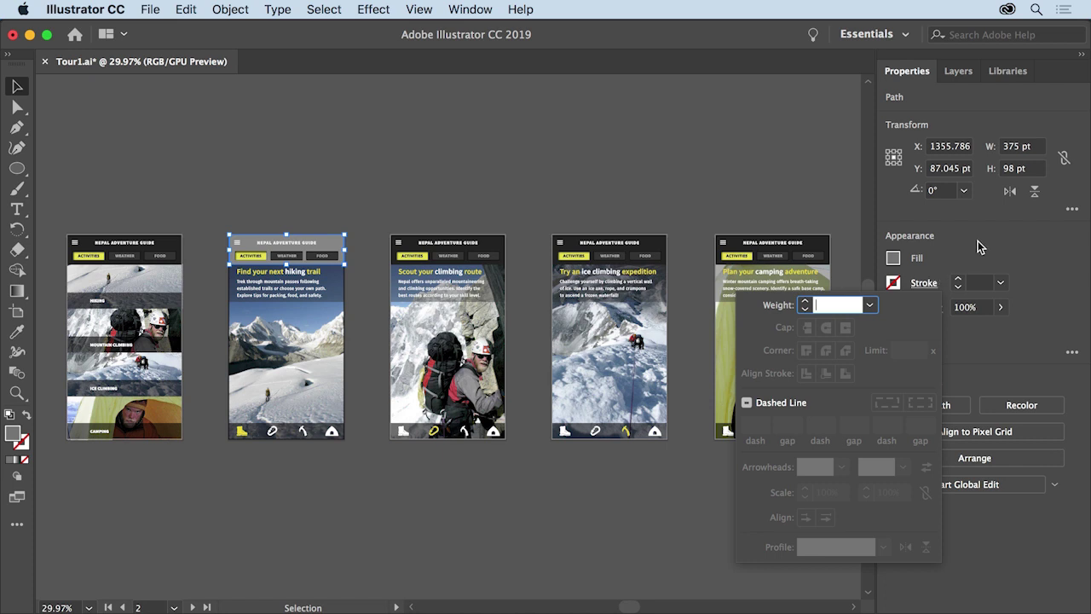
pyautogui.click(981, 247)
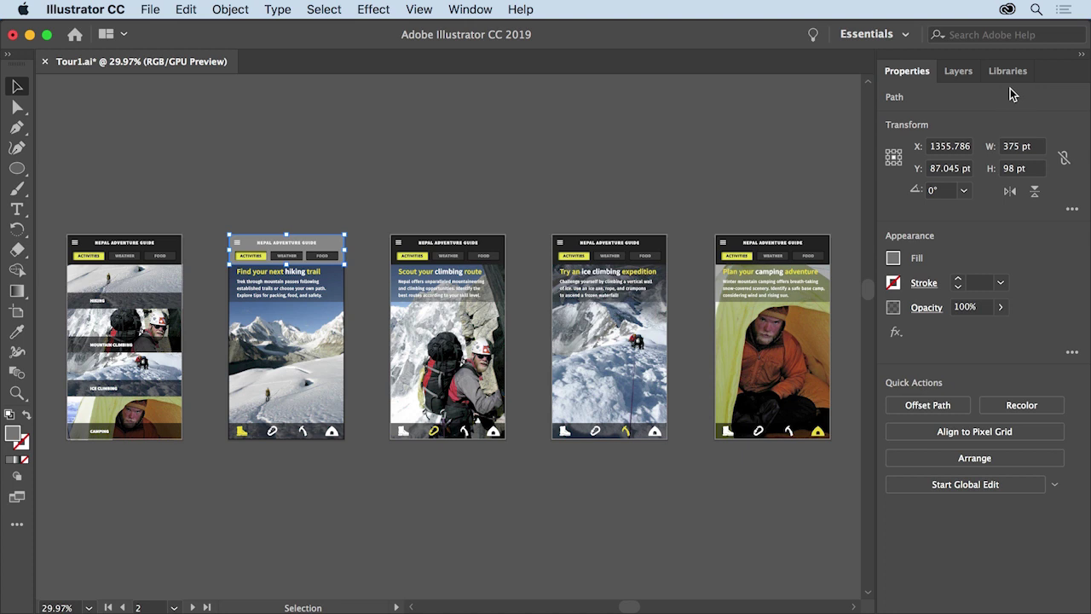
# Switch between the Layers and Properties panels, then collapse the panel dock to icons.
pyautogui.click(960, 72)
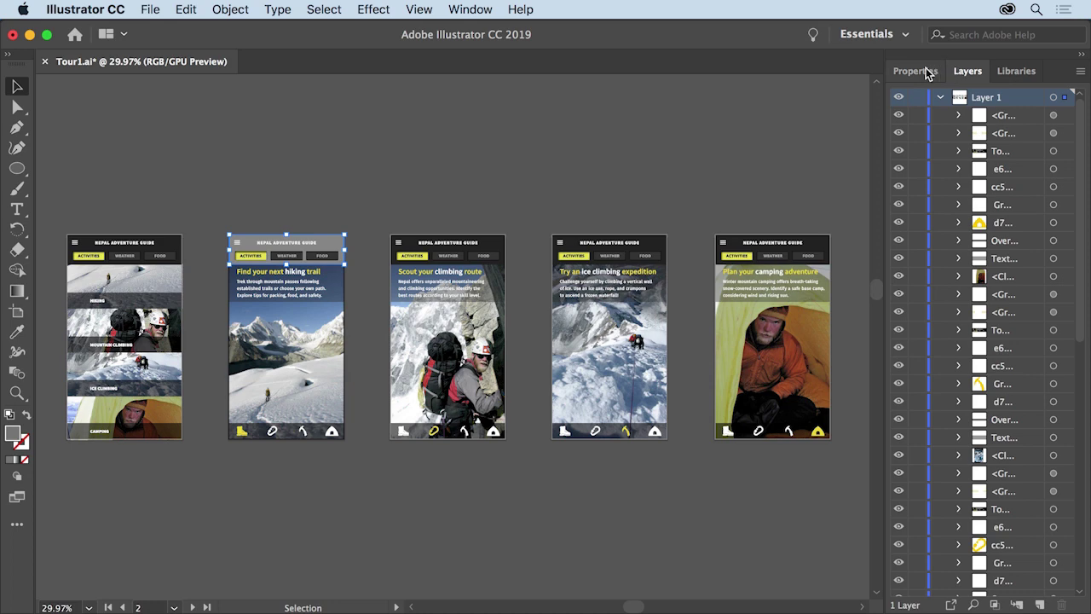
pyautogui.click(927, 74)
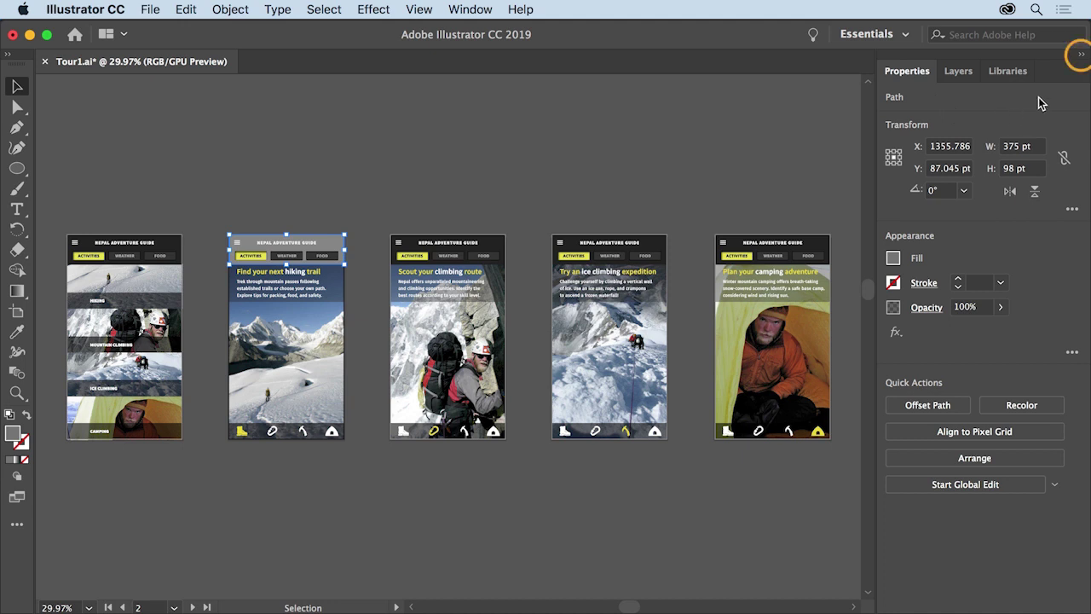
pyautogui.click(1082, 56)
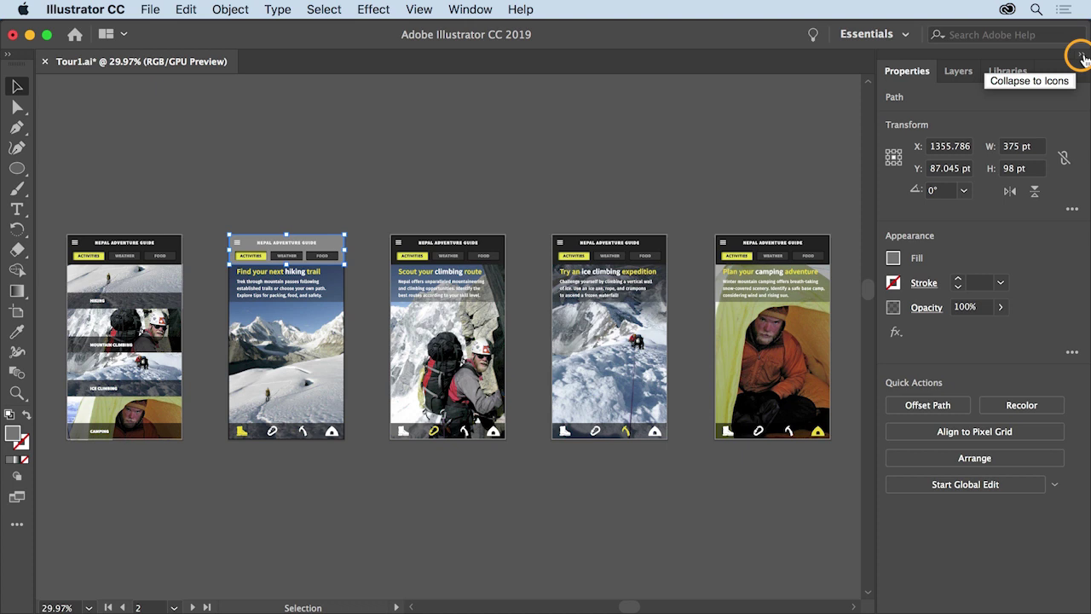
pyautogui.click(1081, 56)
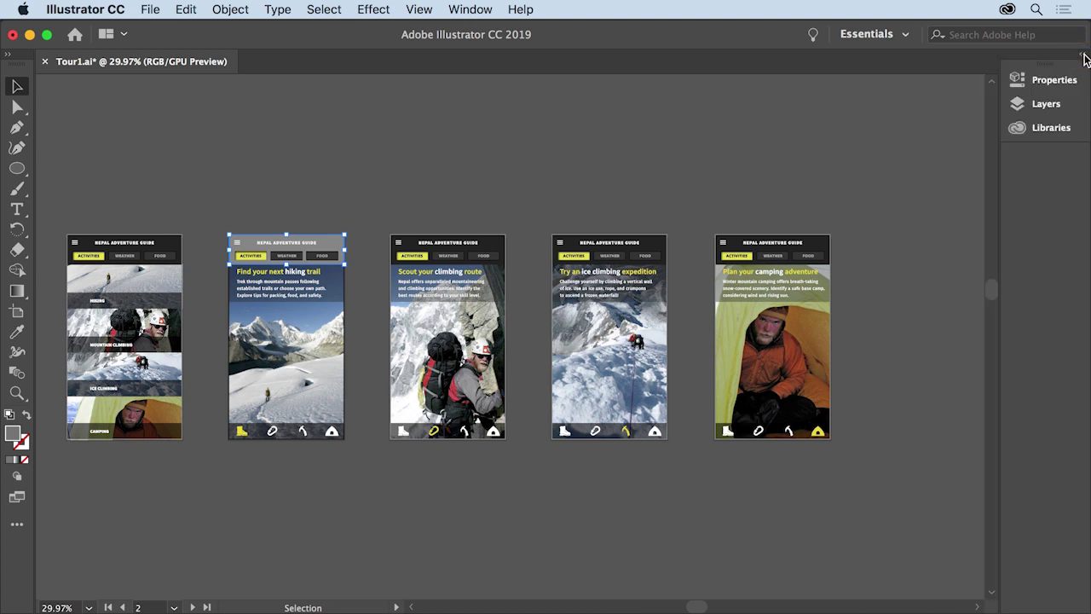
# Preview the Properties panel from its icon, then expand the dock back into full panels.
pyautogui.click(1049, 79)
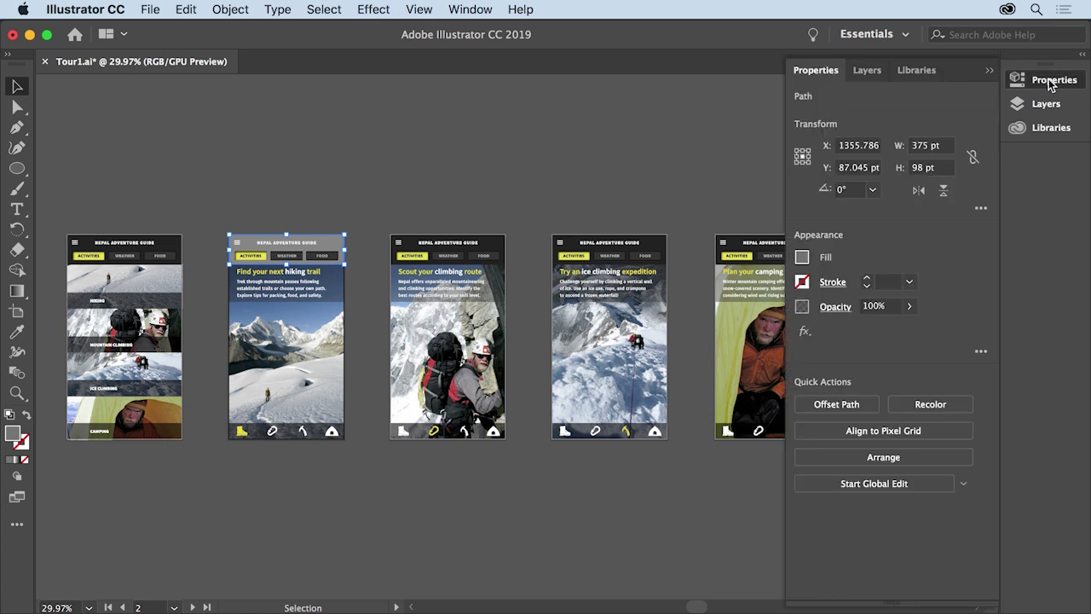
pyautogui.click(1048, 79)
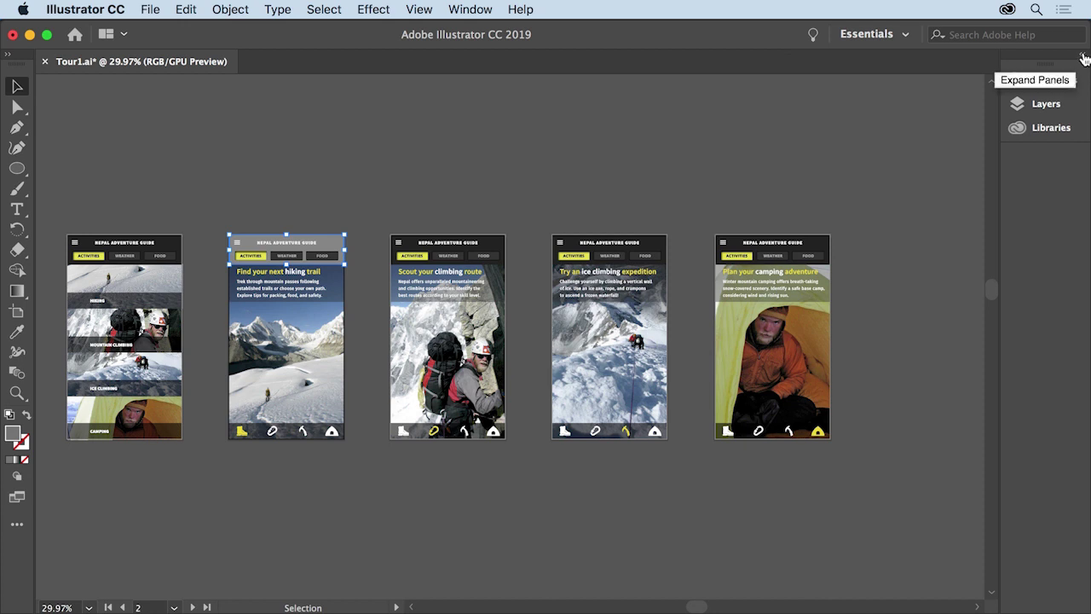
pyautogui.click(1085, 56)
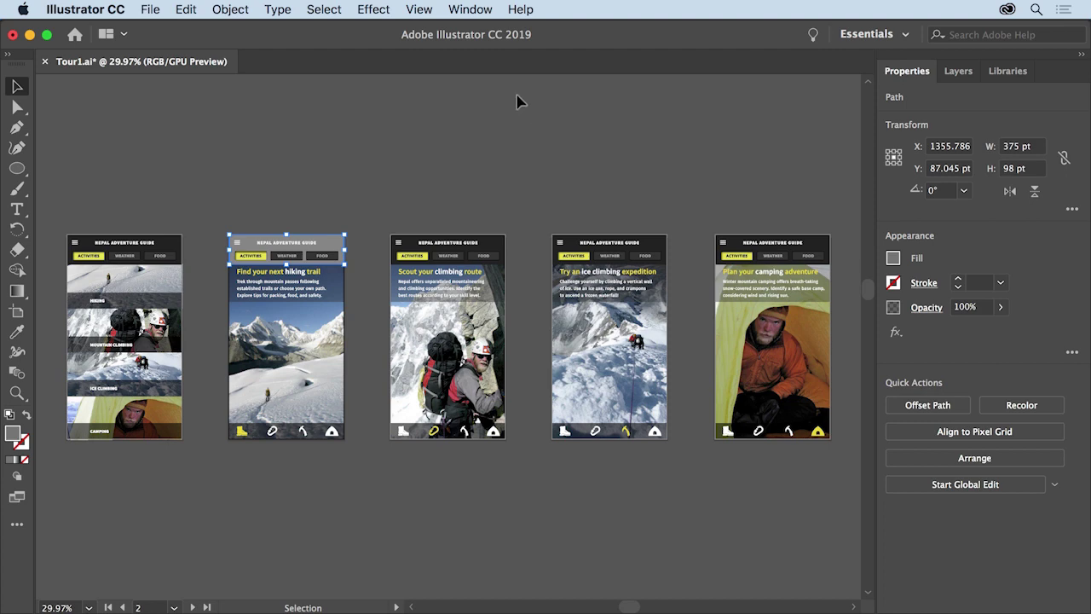
pyautogui.click(491, 10)
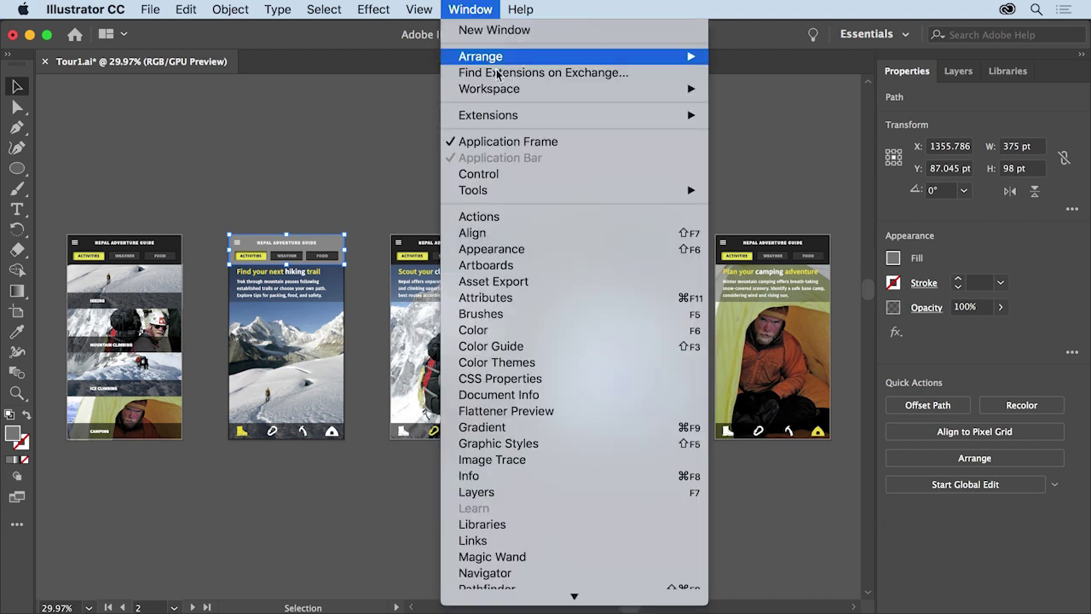
# Open the floating Align panel from the Window menu.
pyautogui.scroll(-5, 548, 412)
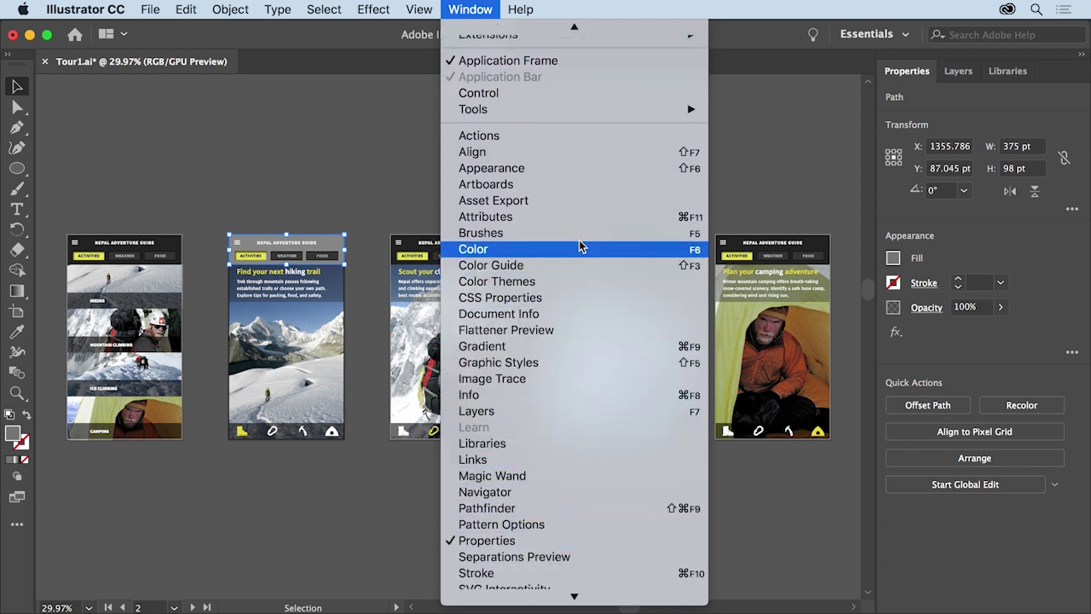
pyautogui.click(587, 153)
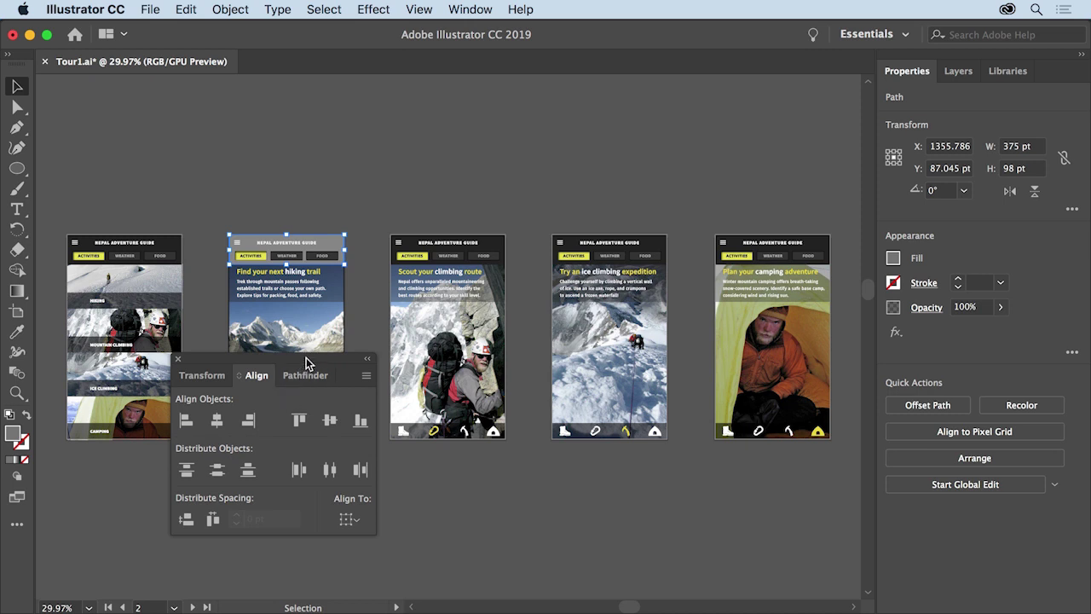
# Dock the Align panel beside Properties, Layers and Libraries, then close the floating Transform/Pathfinder group.
pyautogui.moveTo(306, 357); pyautogui.dragTo(597, 148)
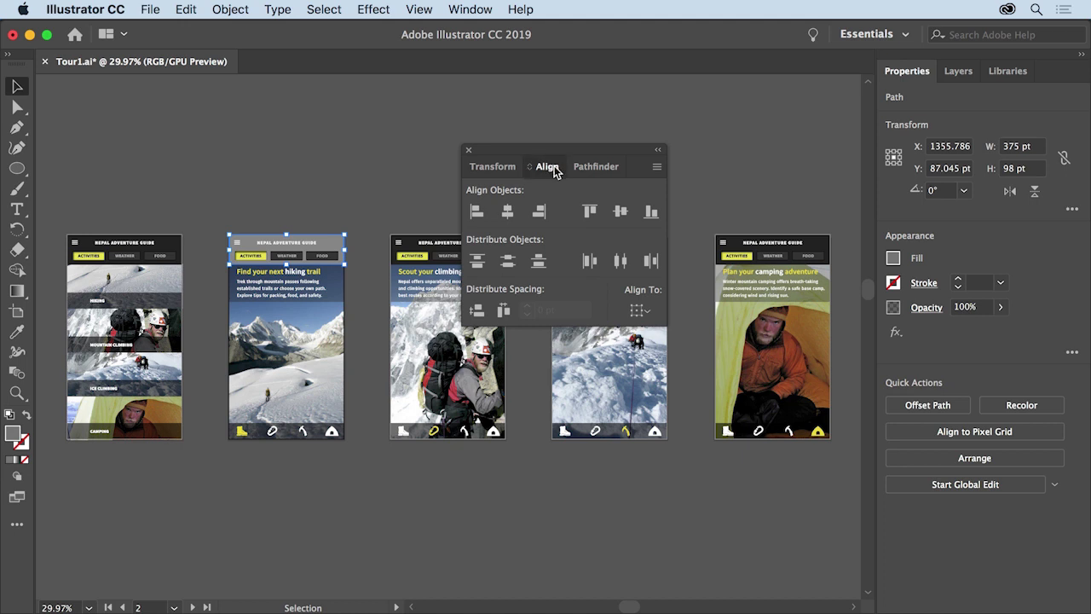
pyautogui.moveTo(554, 166); pyautogui.dragTo(980, 75)
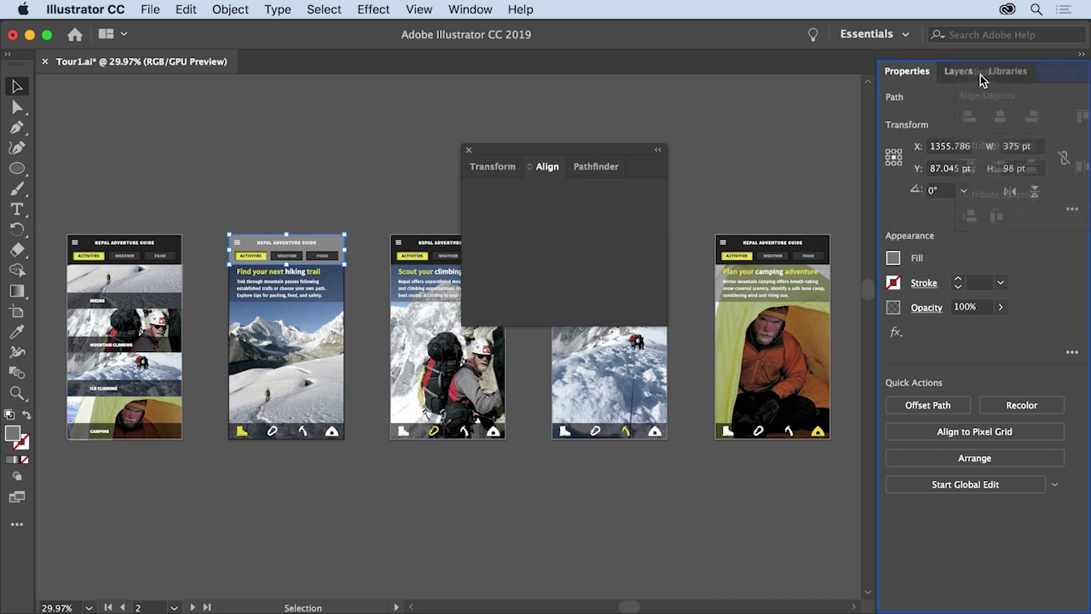
pyautogui.moveTo(980, 74); pyautogui.dragTo(981, 74)
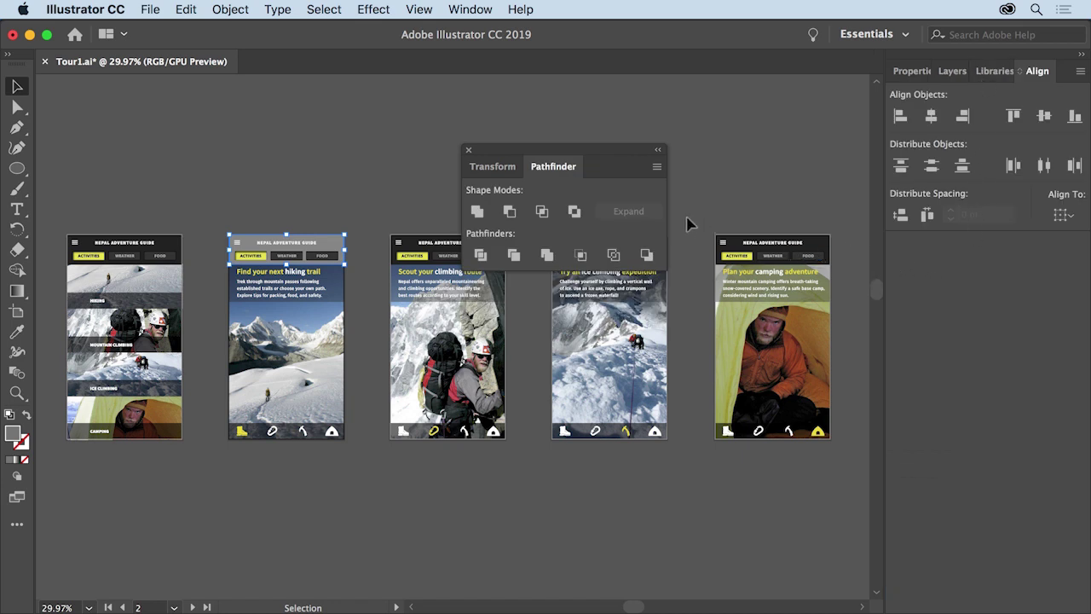
pyautogui.click(467, 150)
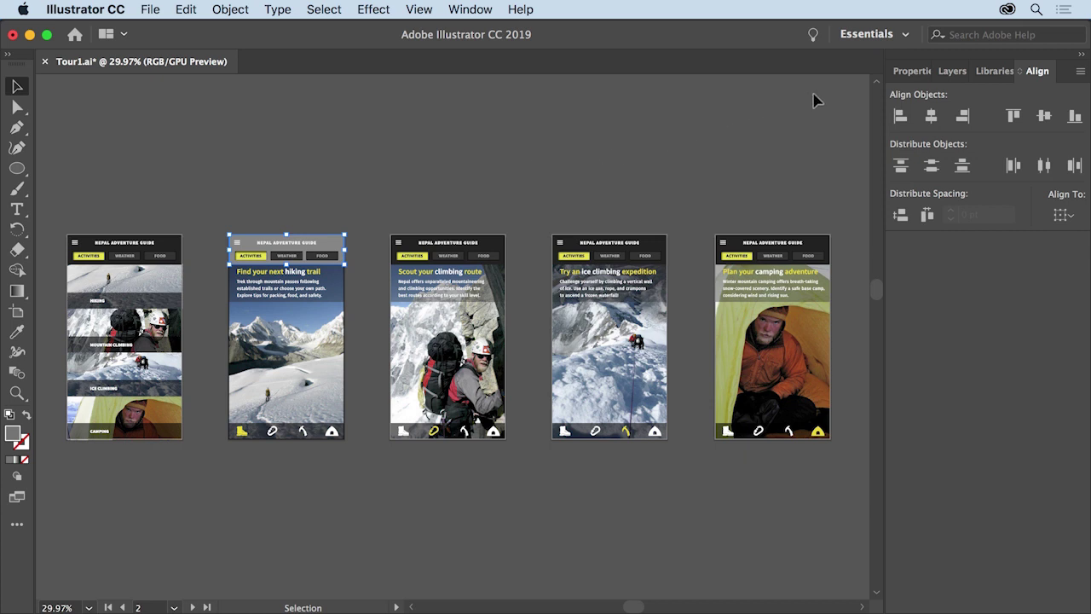
# Choose Reset Essentials twice from the workspace switcher to restore the default panel layout.
pyautogui.click(905, 38)
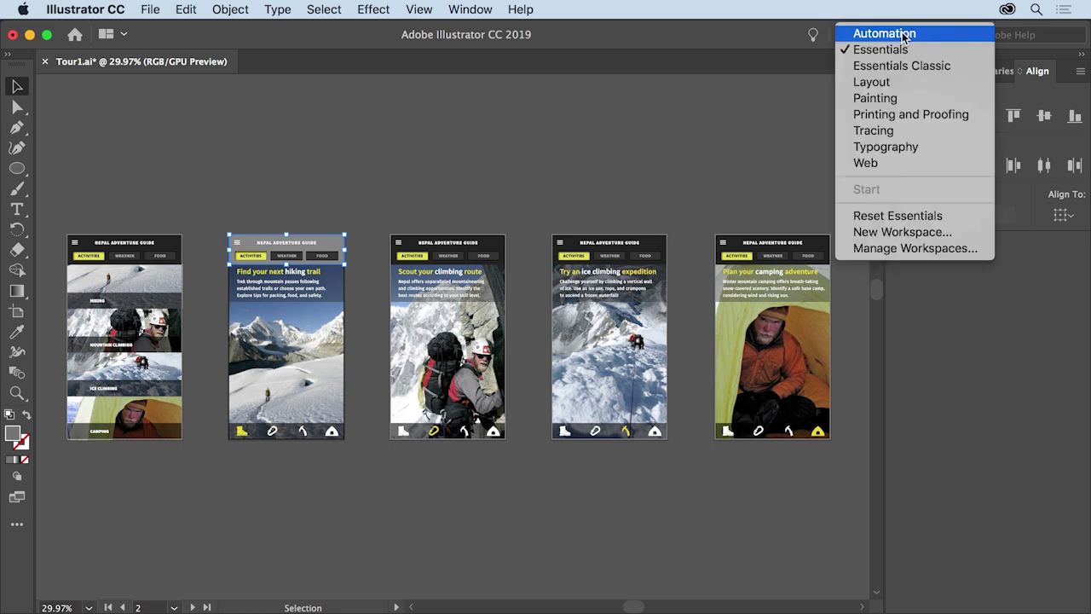
pyautogui.click(956, 221)
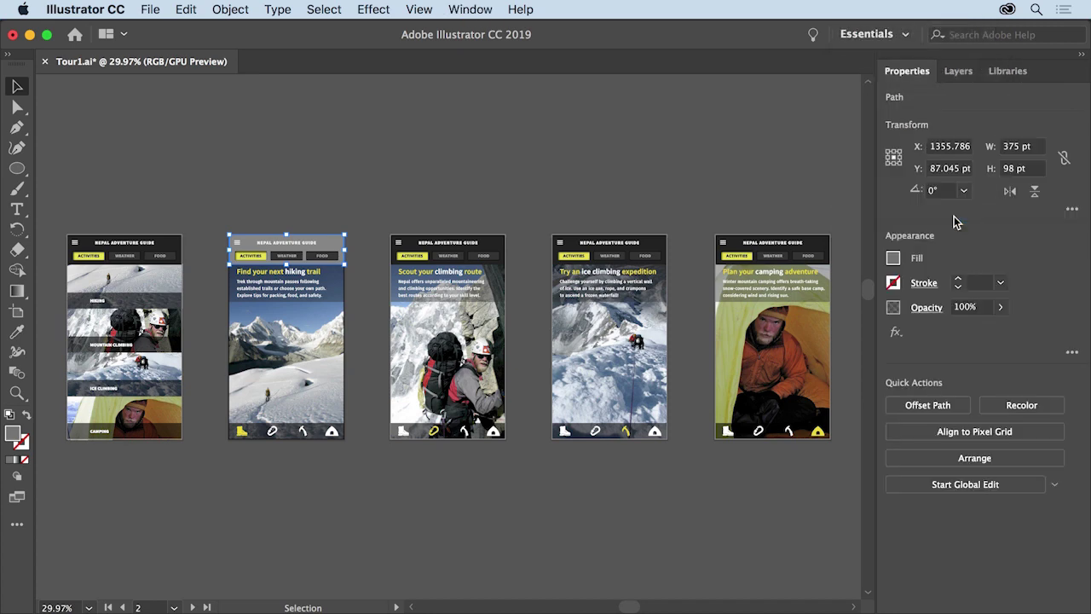
pyautogui.click(897, 36)
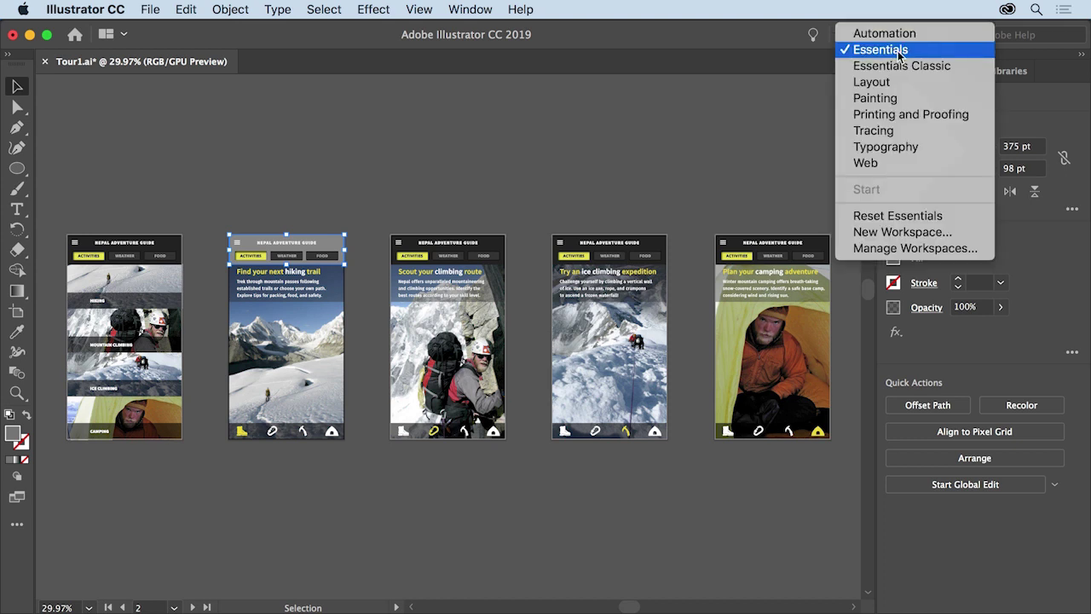
pyautogui.click(932, 219)
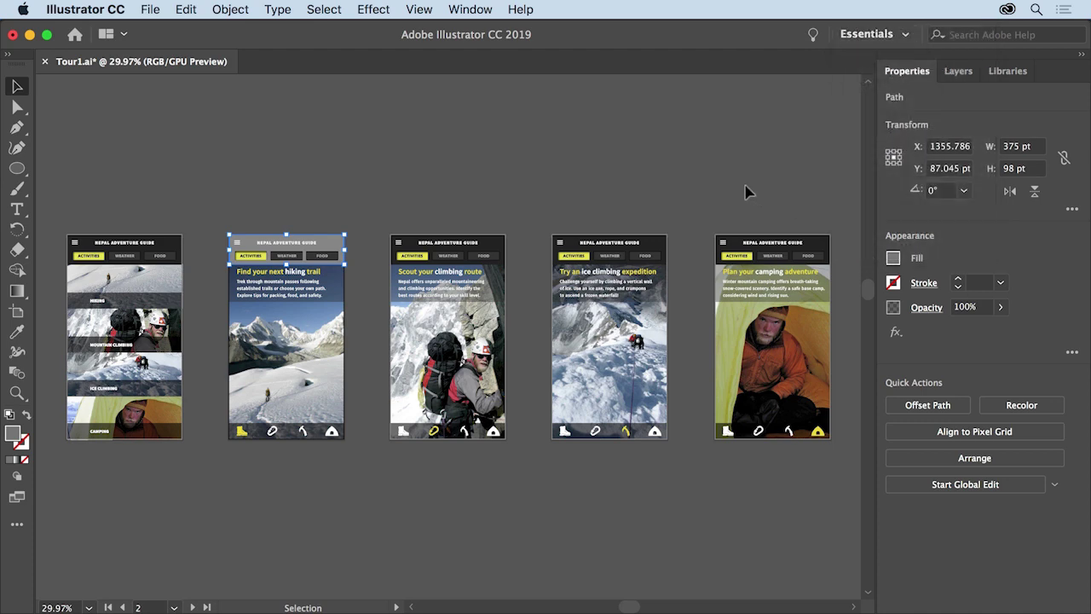
# Close Tour1.ai from the File menu, discarding its unsaved changes.
pyautogui.click(150, 10)
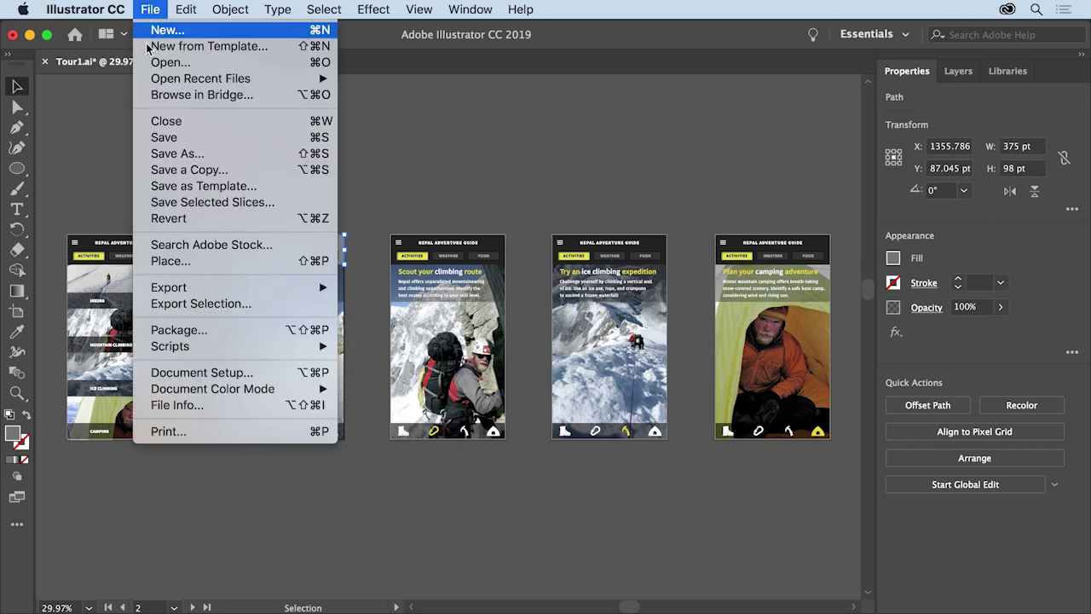
pyautogui.click(204, 122)
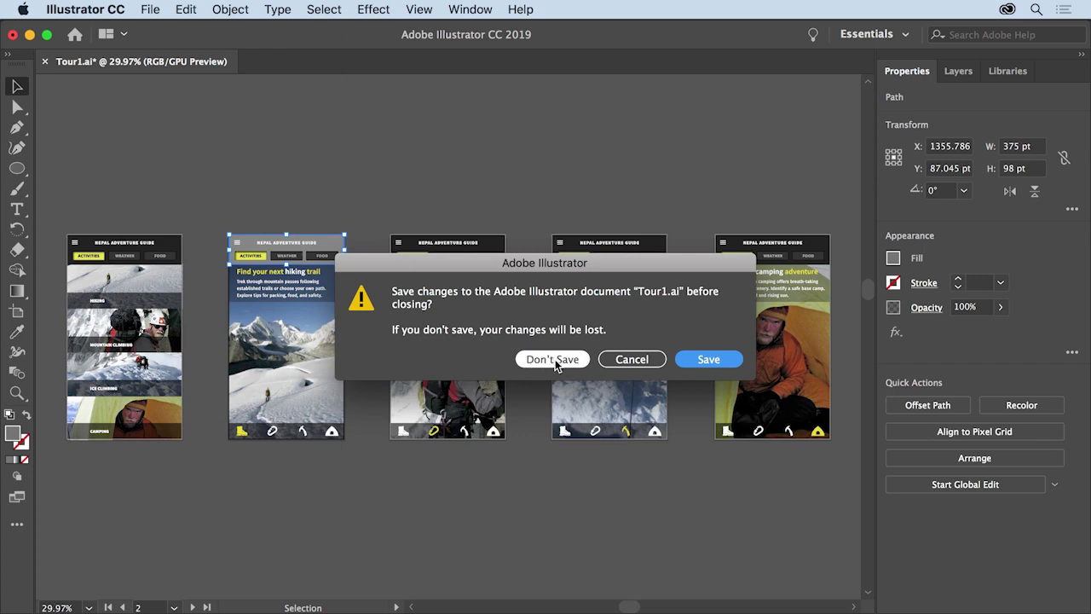
pyautogui.click(553, 359)
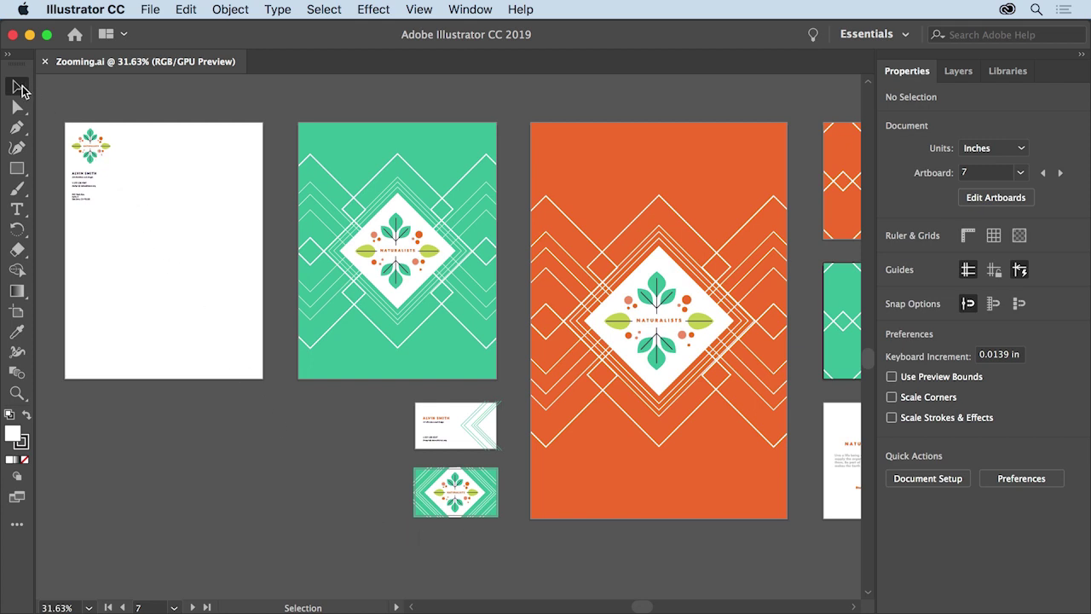
# Select the letterhead's Naturalists logo and fit the letterhead artboard in the window.
pyautogui.click(94, 138)
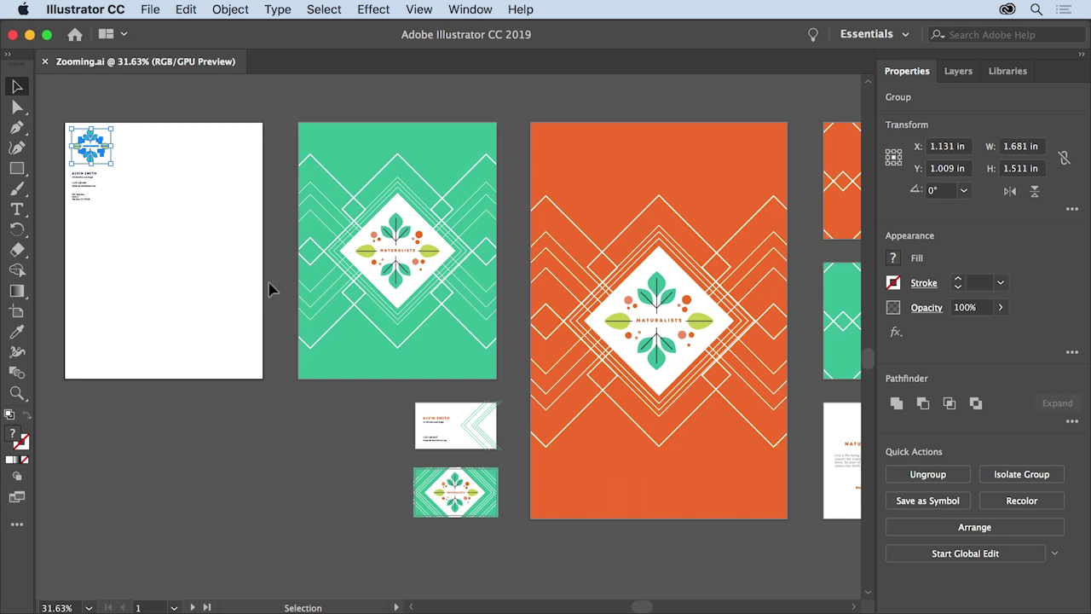
pyautogui.click(419, 10)
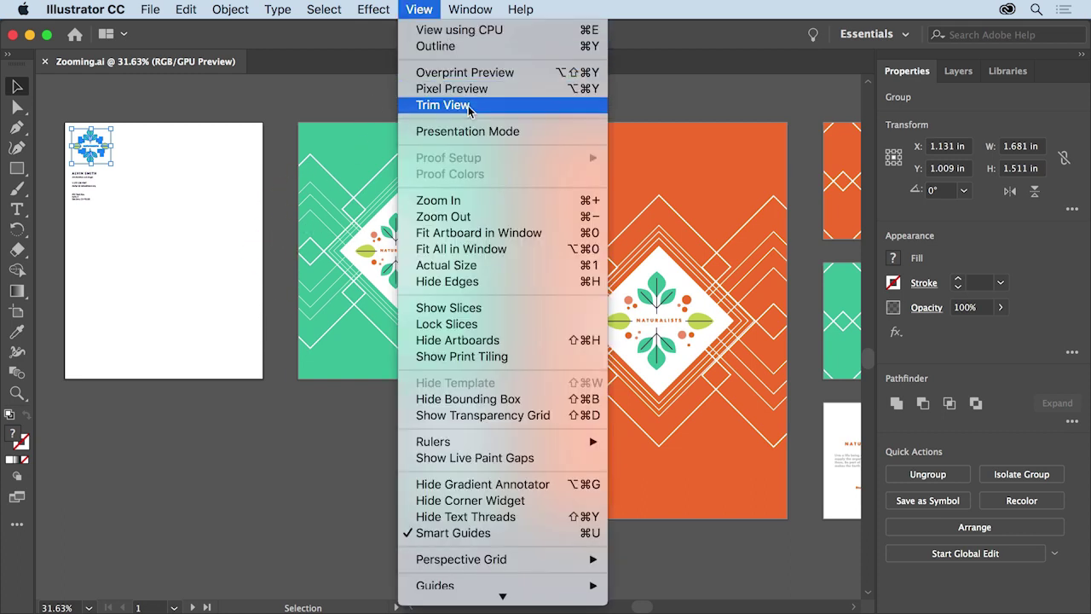
pyautogui.click(551, 234)
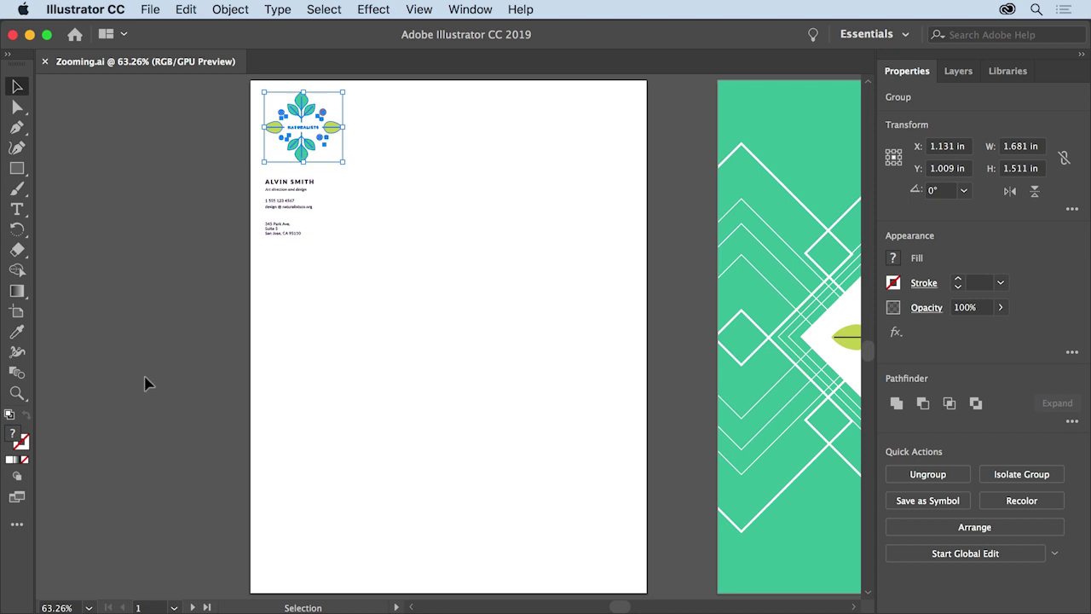
# Switch to the Hand tool and pan over to the green poster, orange poster and business cards.
pyautogui.click(16, 393)
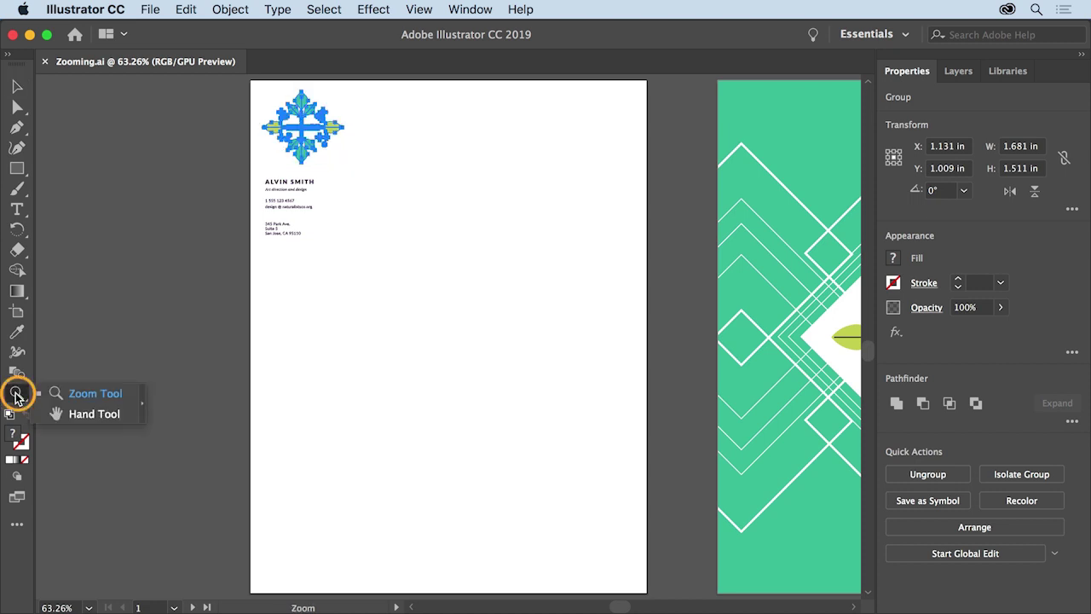
pyautogui.click(101, 414)
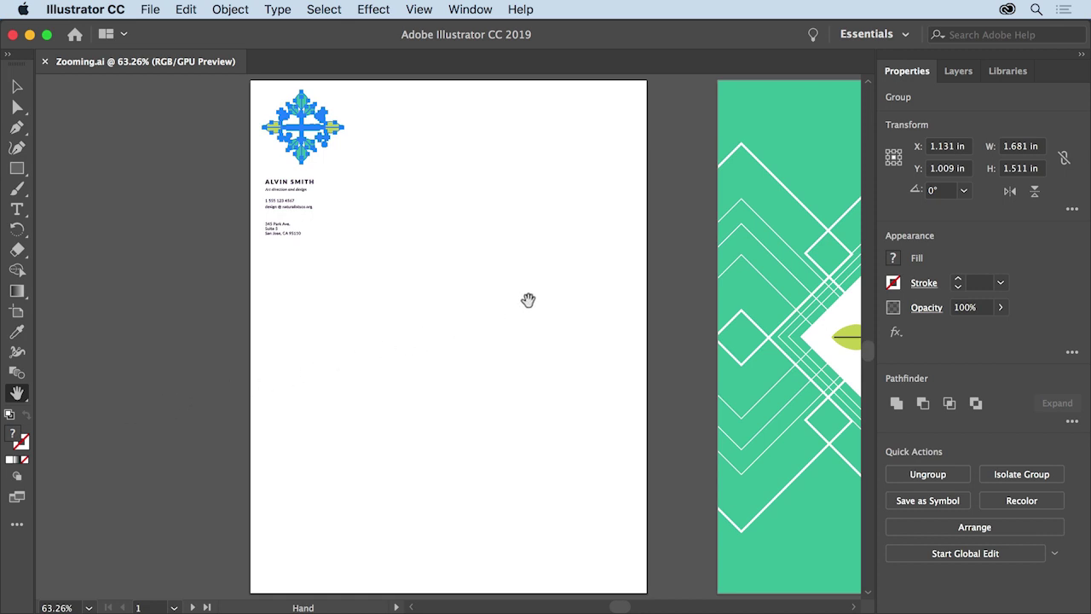
pyautogui.moveTo(529, 303); pyautogui.dragTo(64, 281)
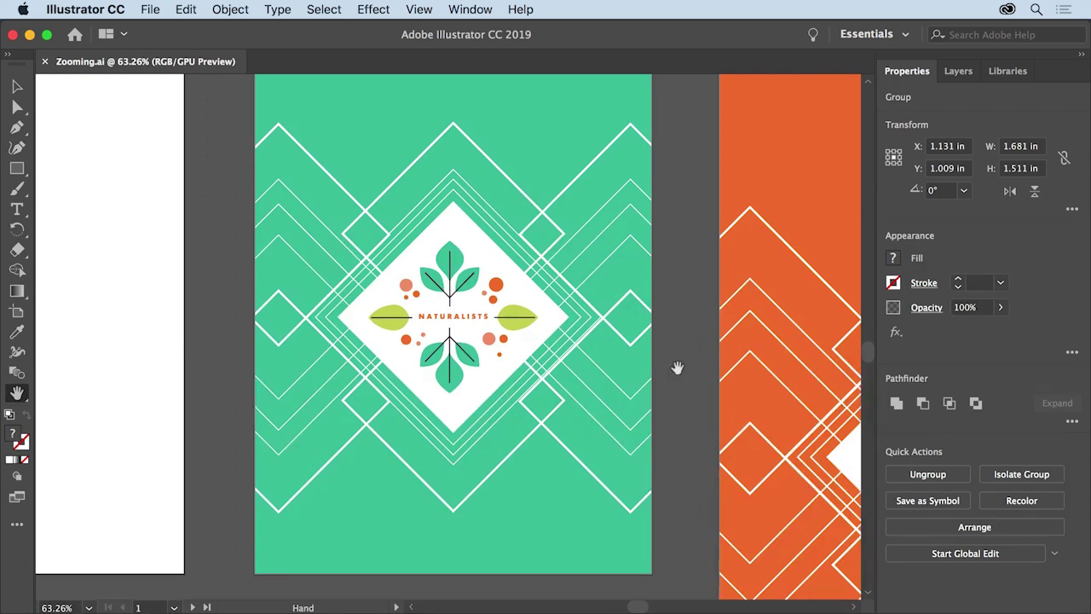
pyautogui.moveTo(698, 402); pyautogui.dragTo(350, 109)
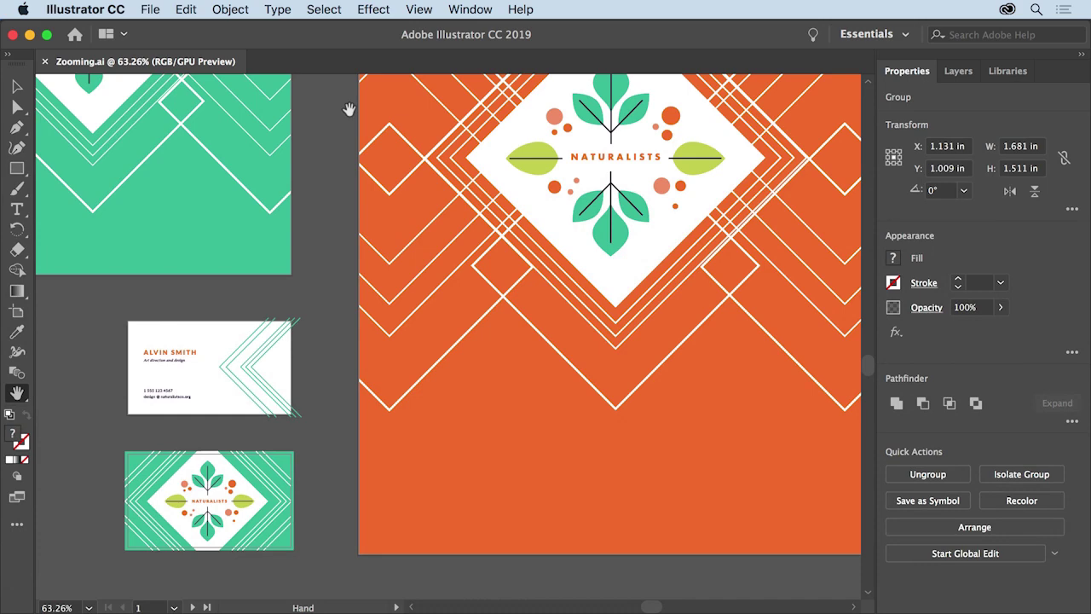
pyautogui.click(421, 10)
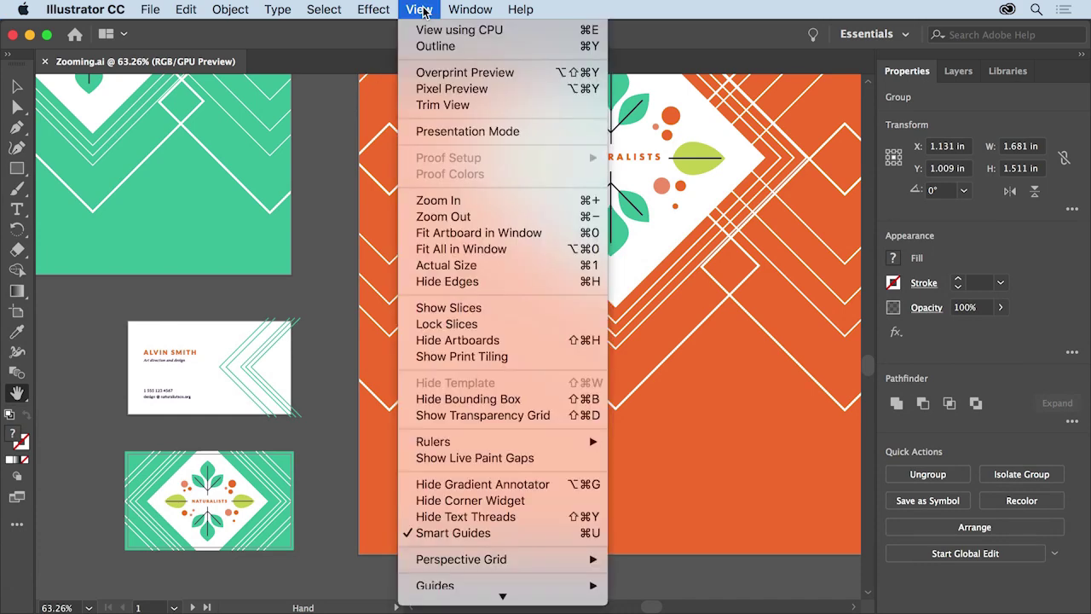
# Fit all artboards in the window, deselect the logo, and switch to the Zoom tool.
pyautogui.click(515, 249)
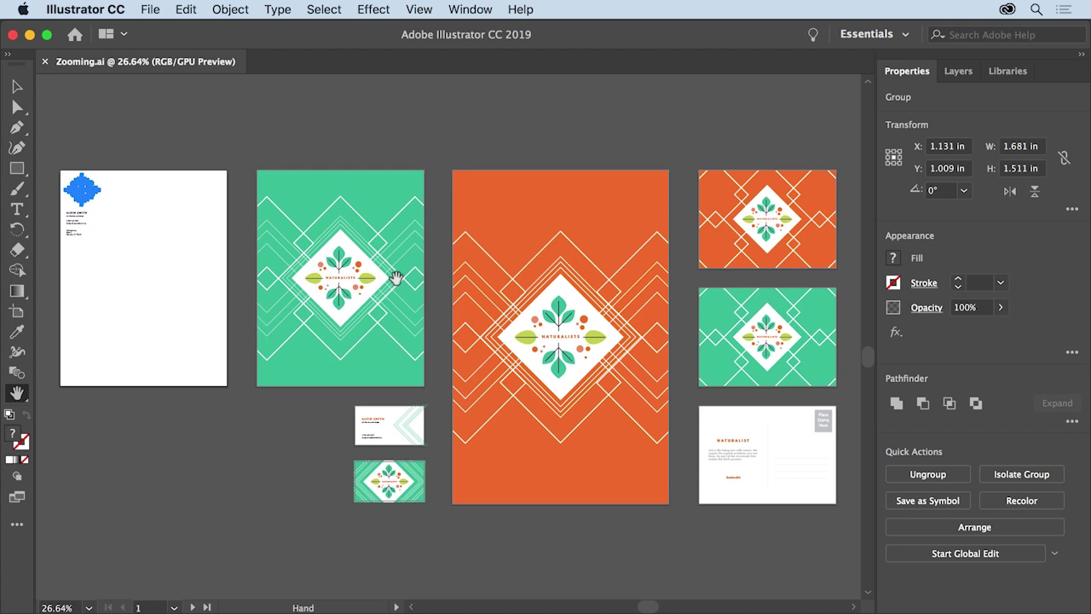
pyautogui.click(338, 14)
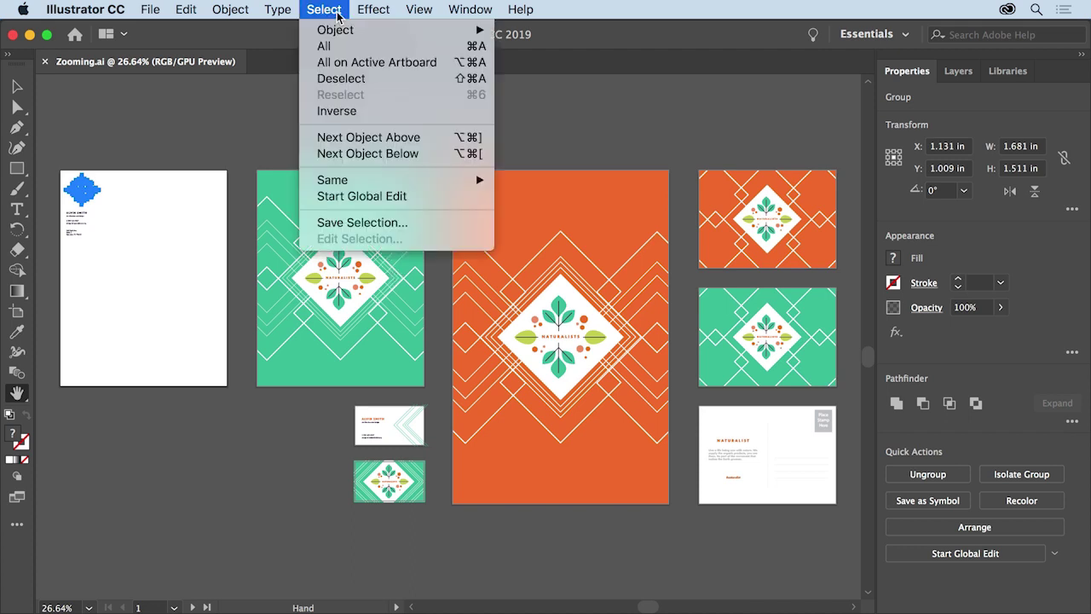
pyautogui.click(366, 82)
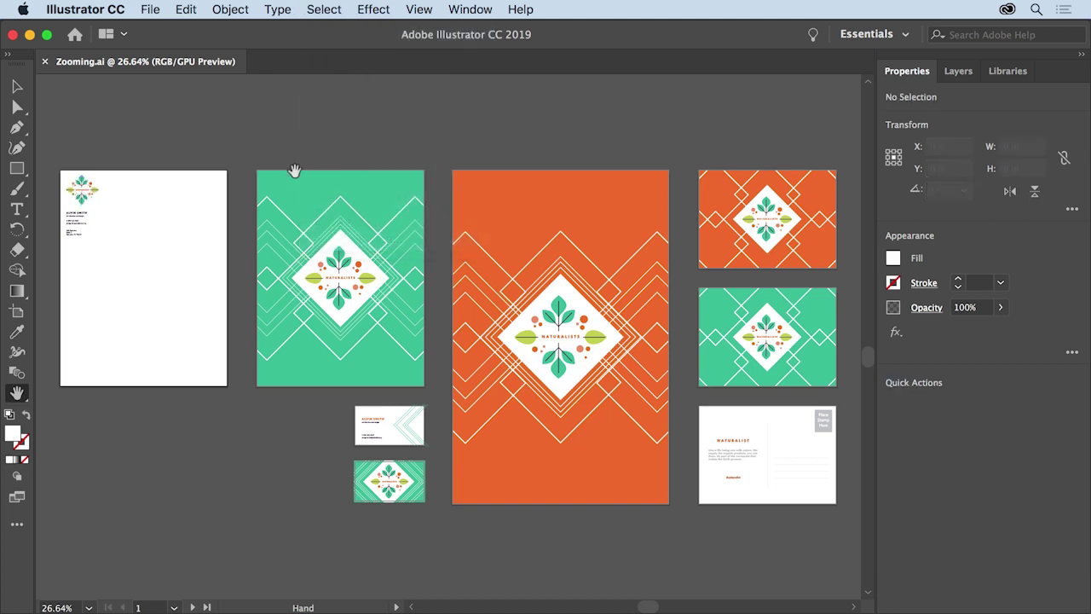
pyautogui.moveTo(25, 393); pyautogui.dragTo(108, 391)
# Zoom in to 50% on the orange poster and then the adjacent business card.
pyautogui.click(538, 336)
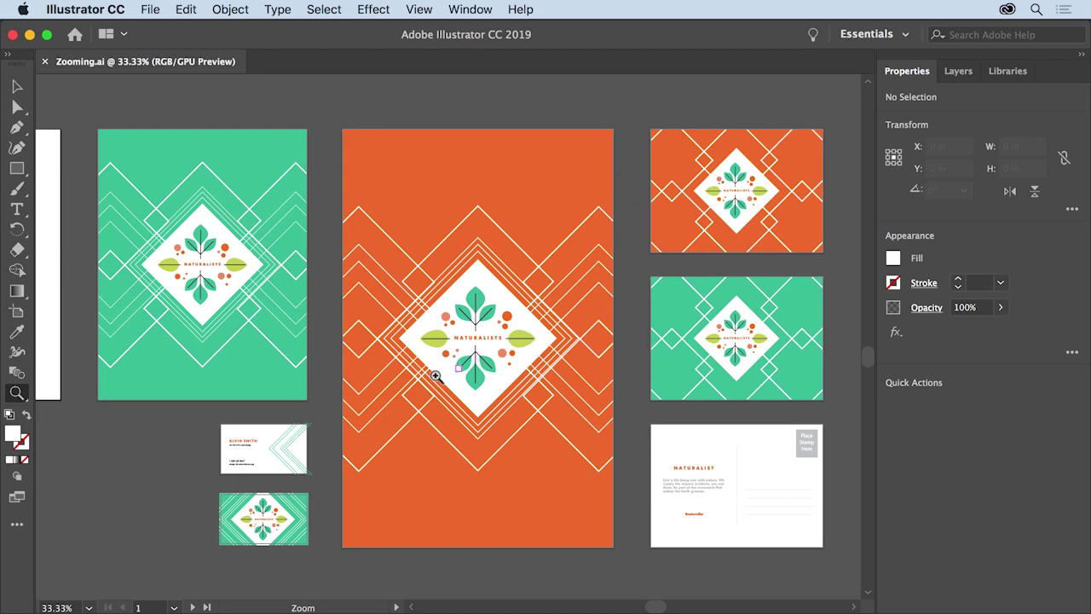
pyautogui.click(269, 435)
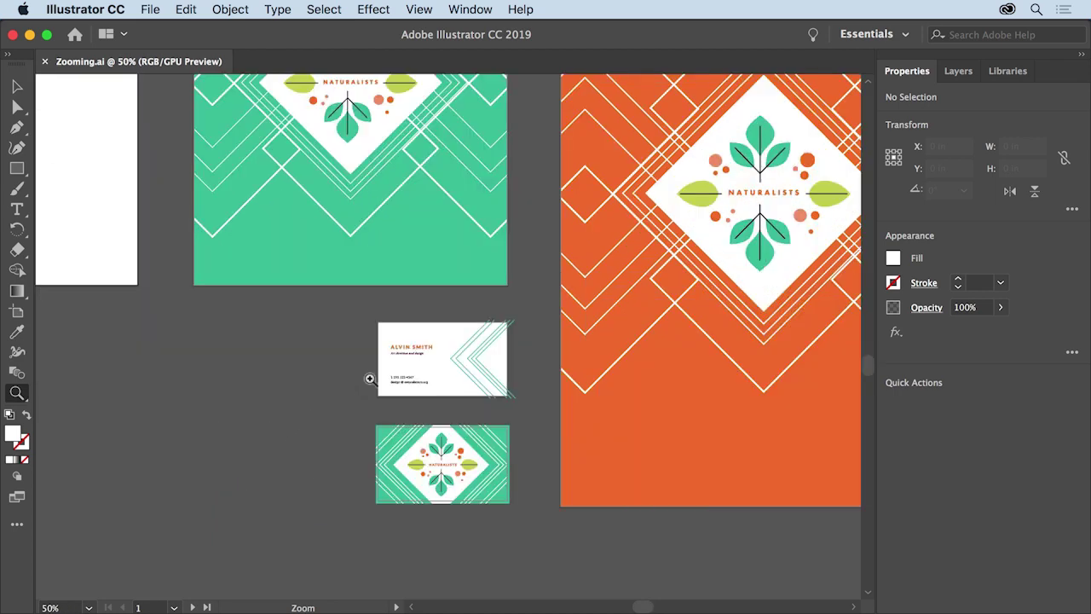